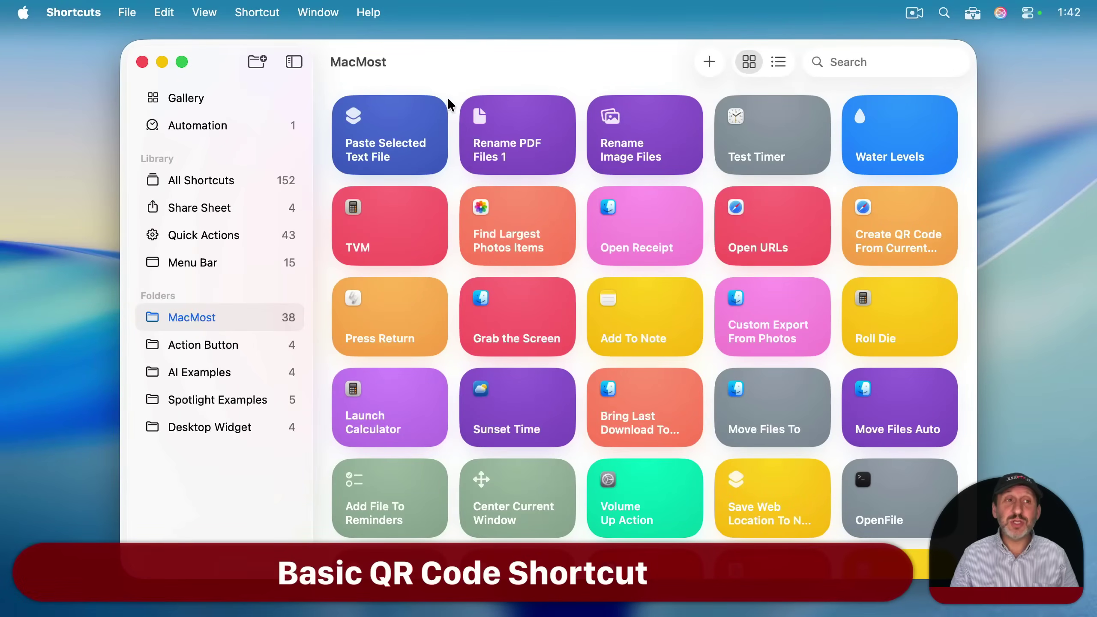
# Create a new empty shortcut titled 'Create QR Code From Current Safari Page'
pyautogui.click(709, 63)
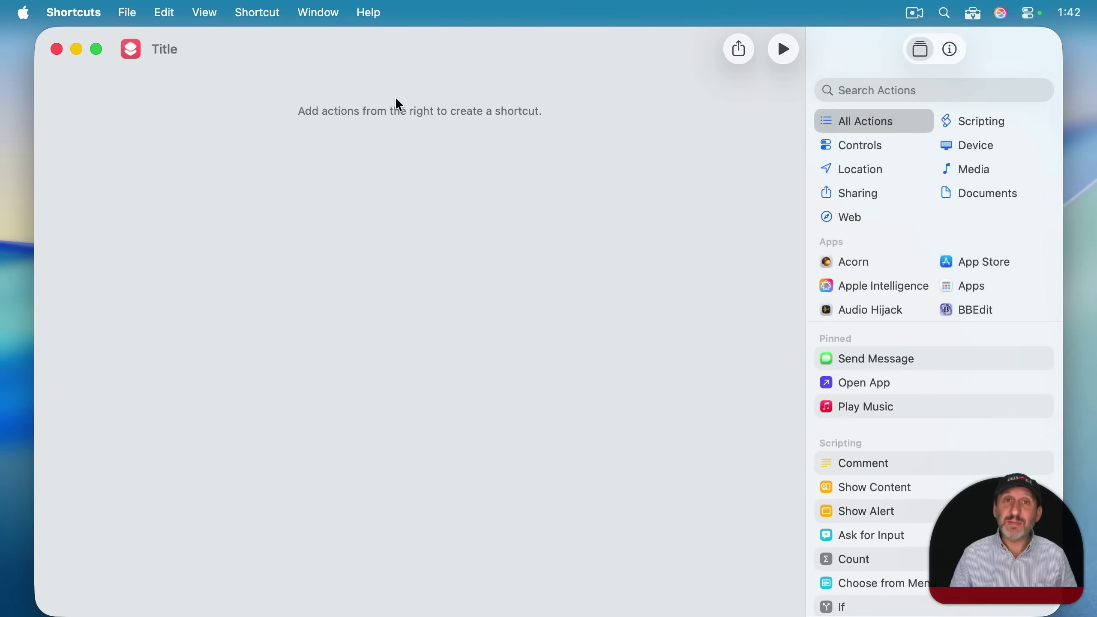
pyautogui.click(161, 49)
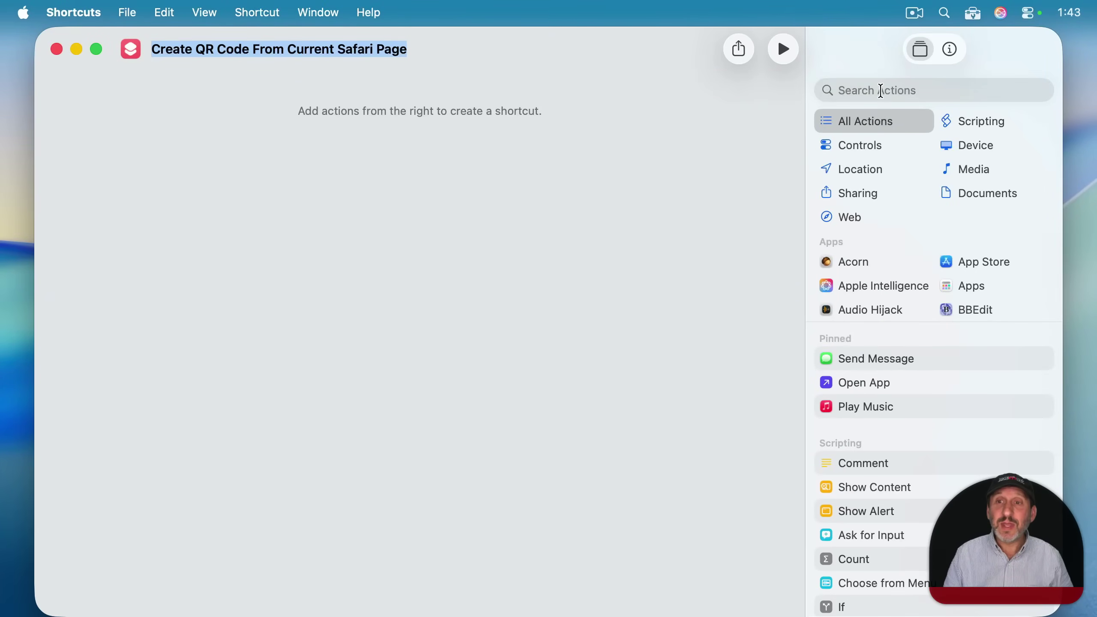
pyautogui.click(882, 91)
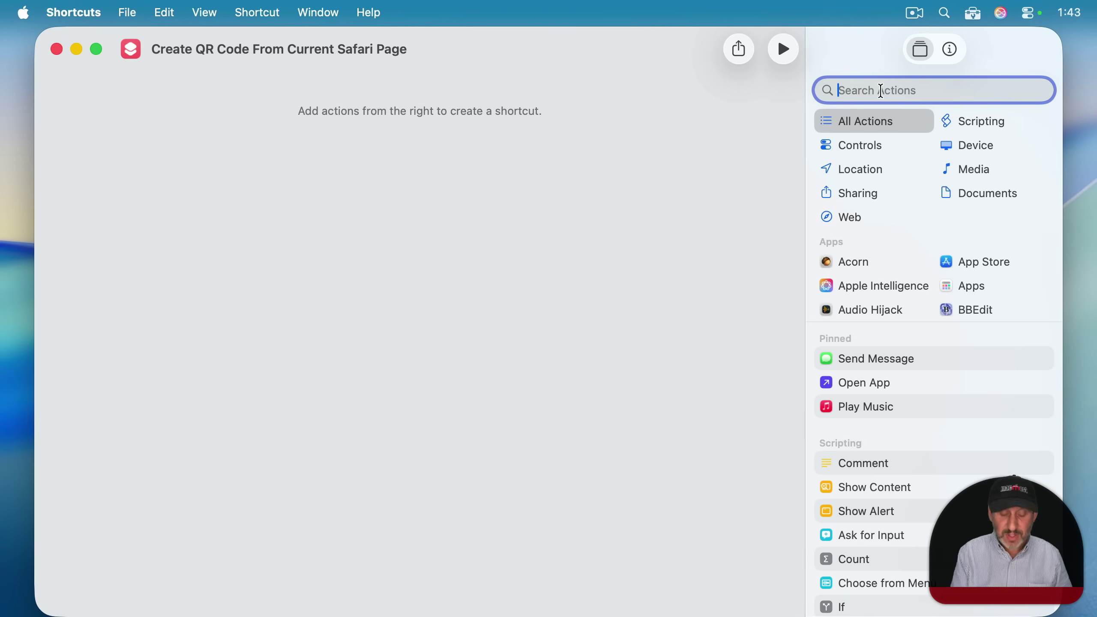
# Add the Get Current Web Page from Safari and Create QR Code actions
pyautogui.write('current url')
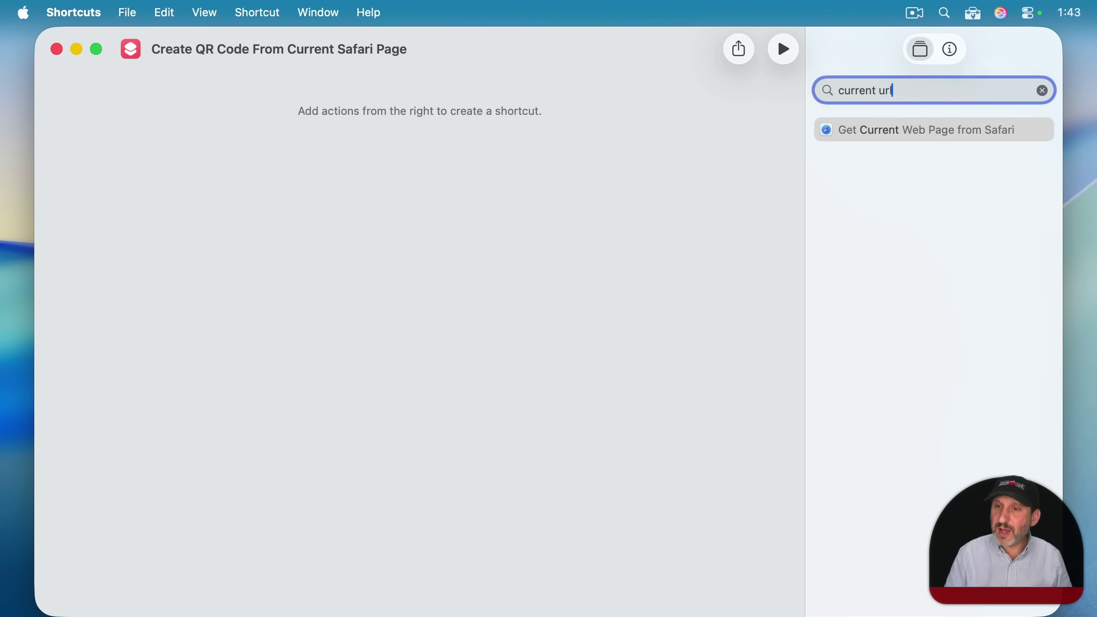
pyautogui.doubleClick(911, 135)
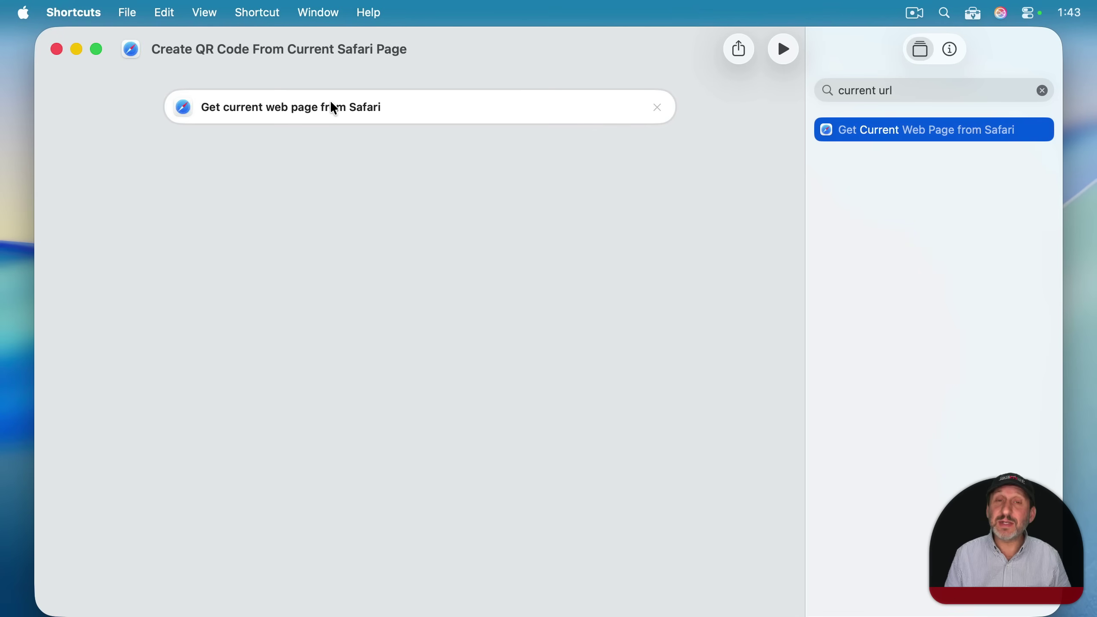
pyautogui.click(922, 93)
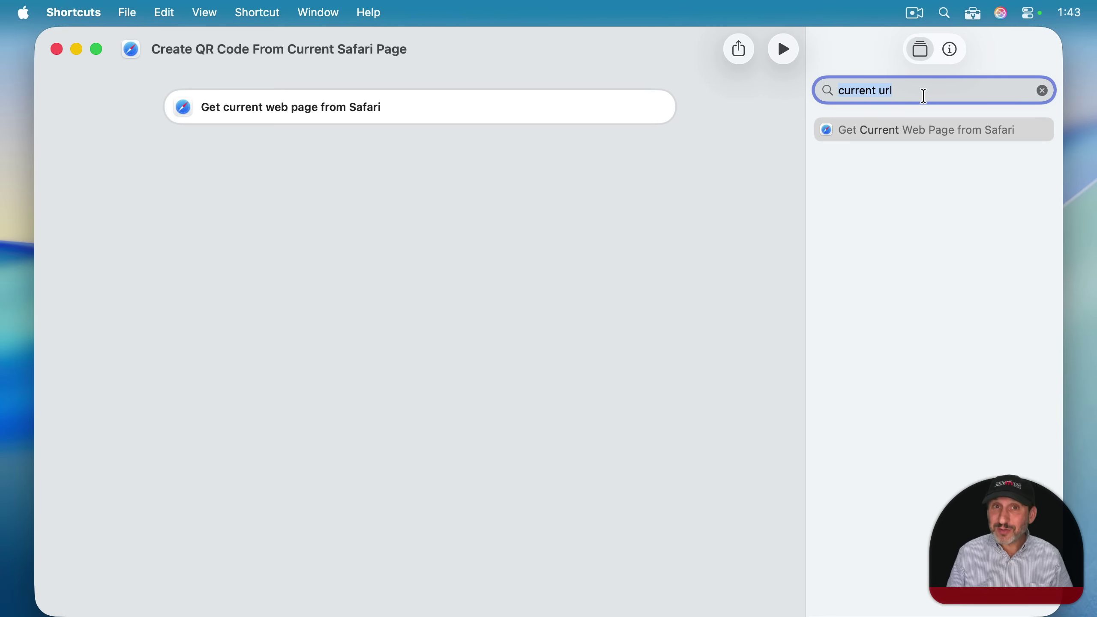
pyautogui.write('qr')
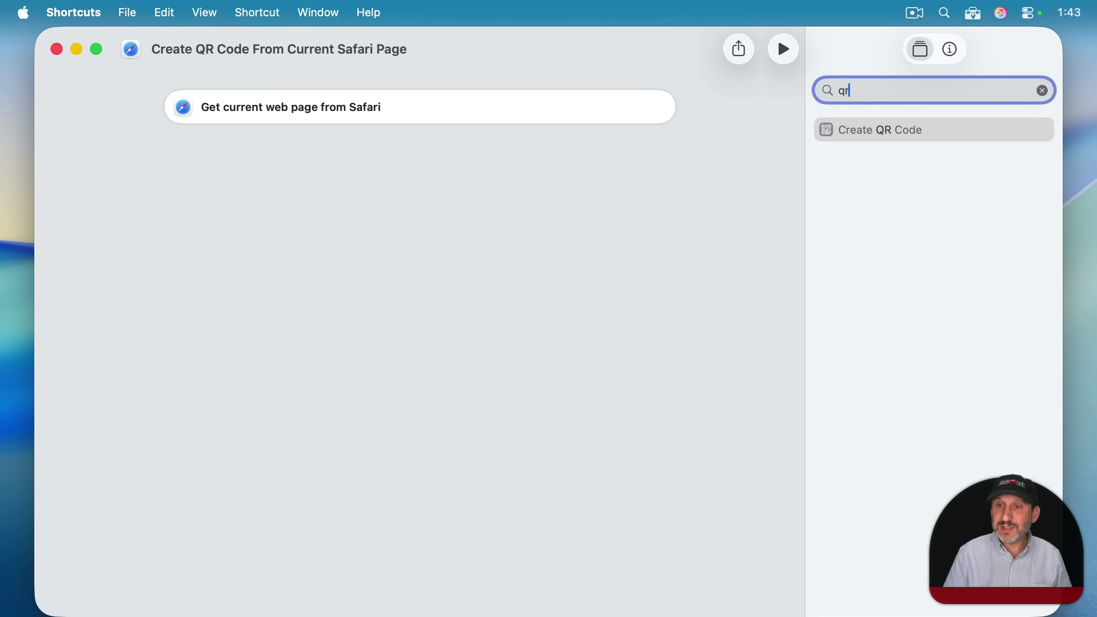
pyautogui.doubleClick(909, 140)
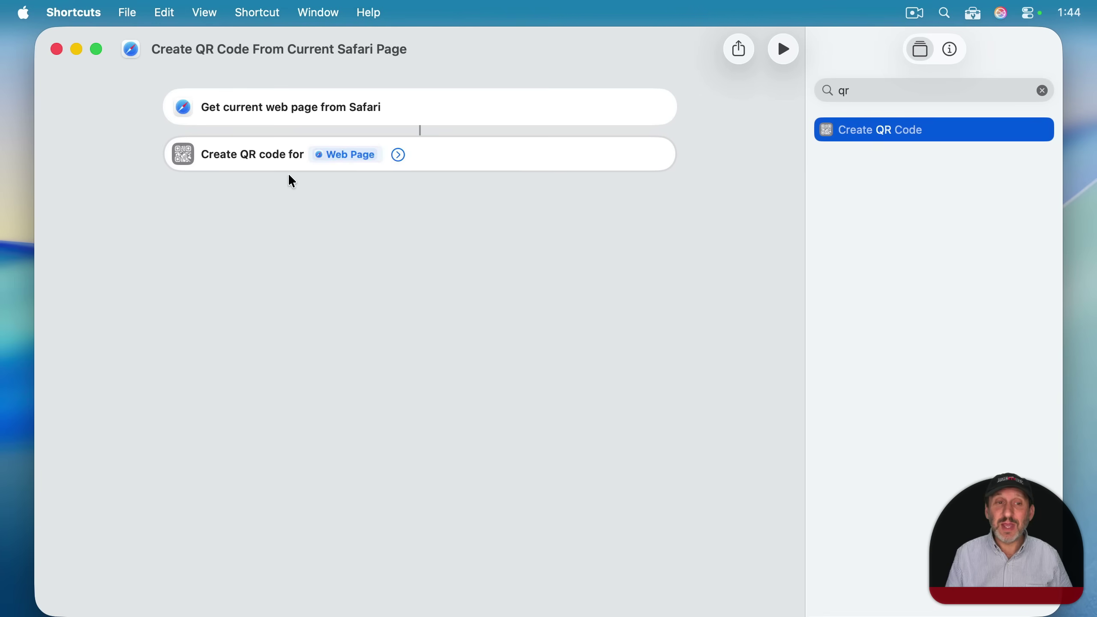
# Make the QR code use the web page's Page URL, then bring Safari forward
pyautogui.click(347, 155)
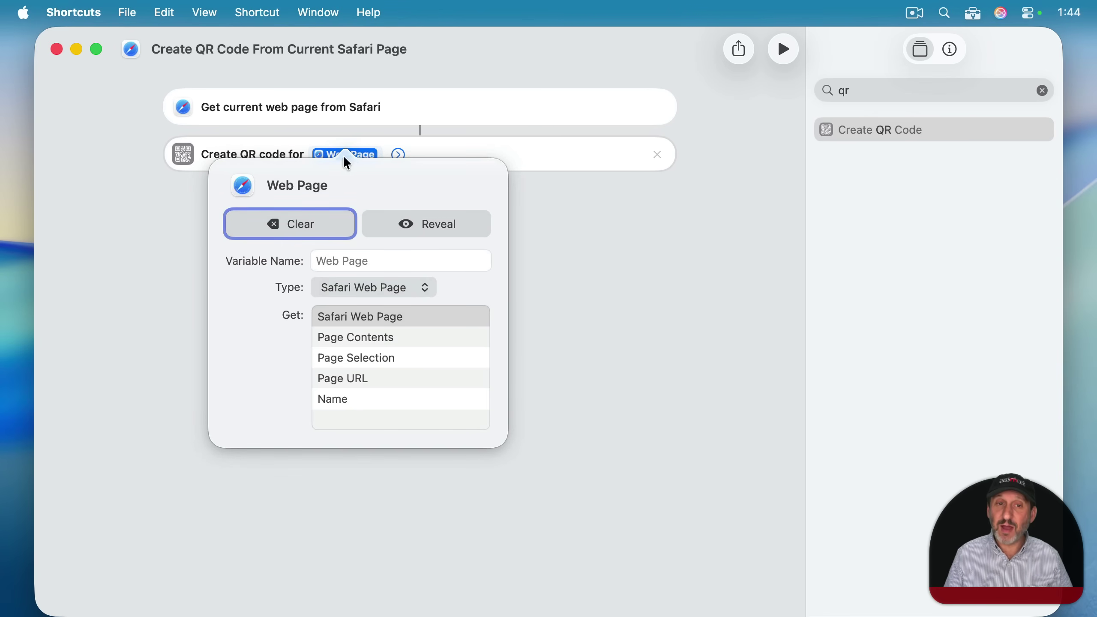
pyautogui.click(362, 380)
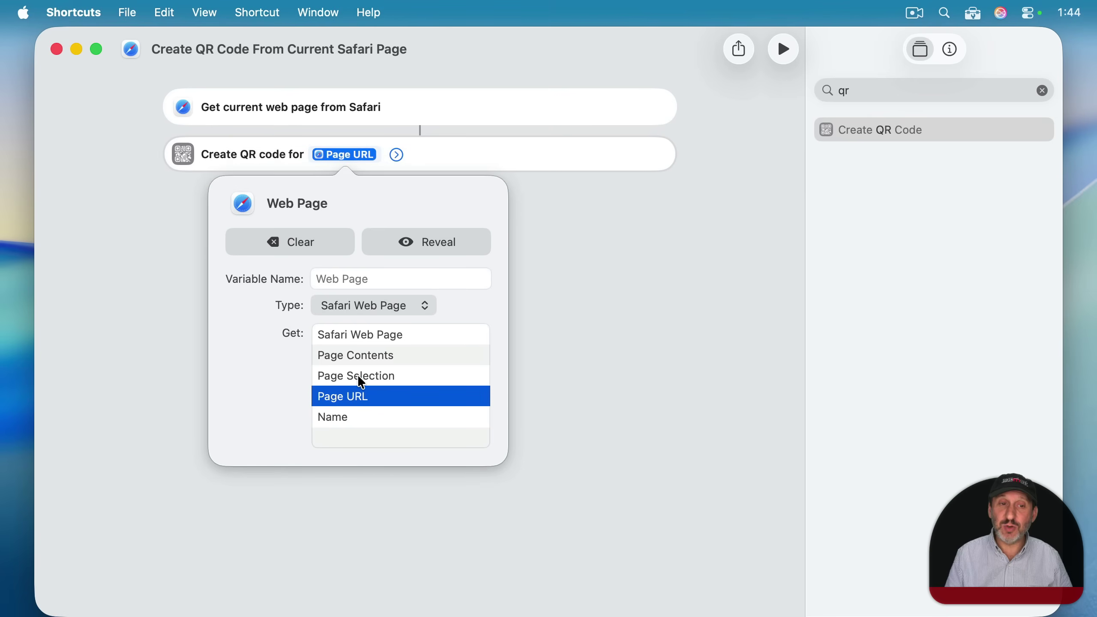
pyautogui.click(599, 202)
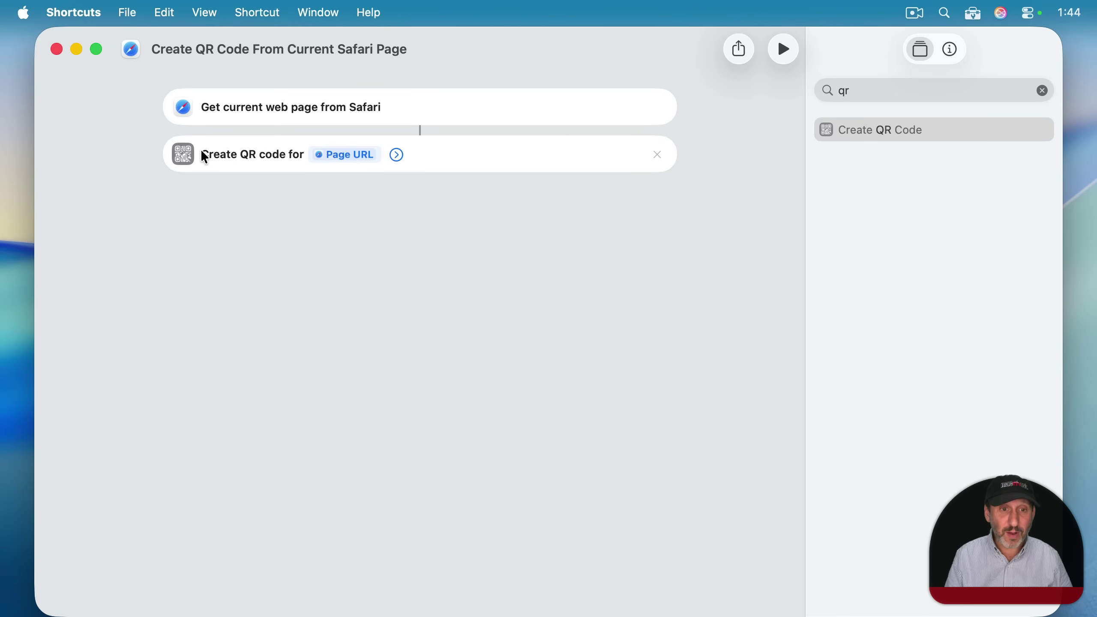
pyautogui.click(143, 586)
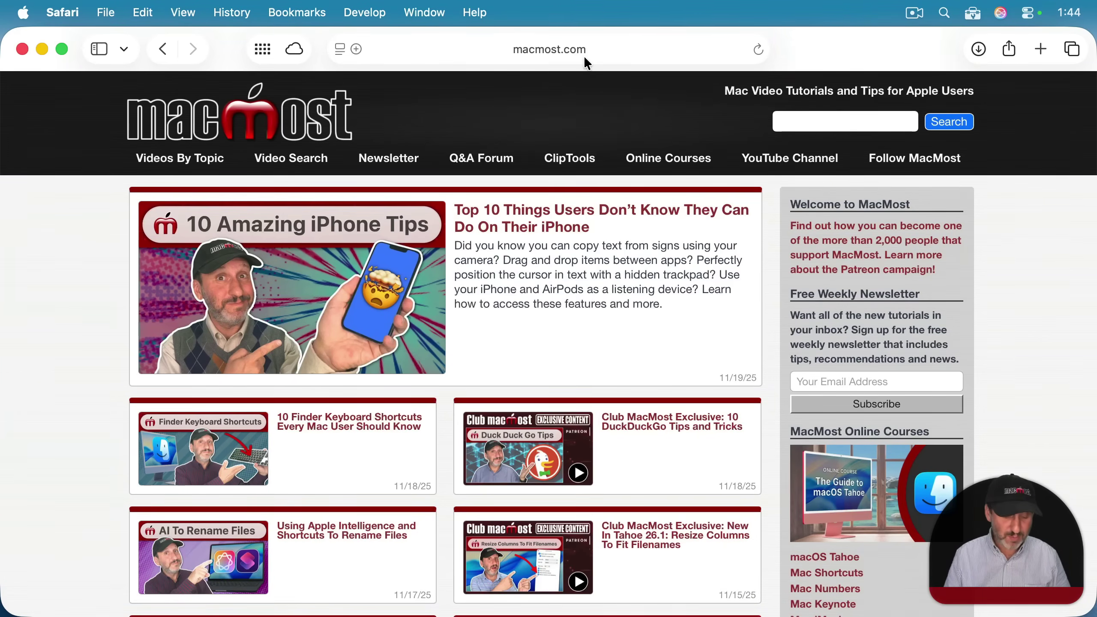
# Return to the shortcut with Cmd-Tab and run it to generate the macmost.com QR code
pyautogui.press('super+Tab')
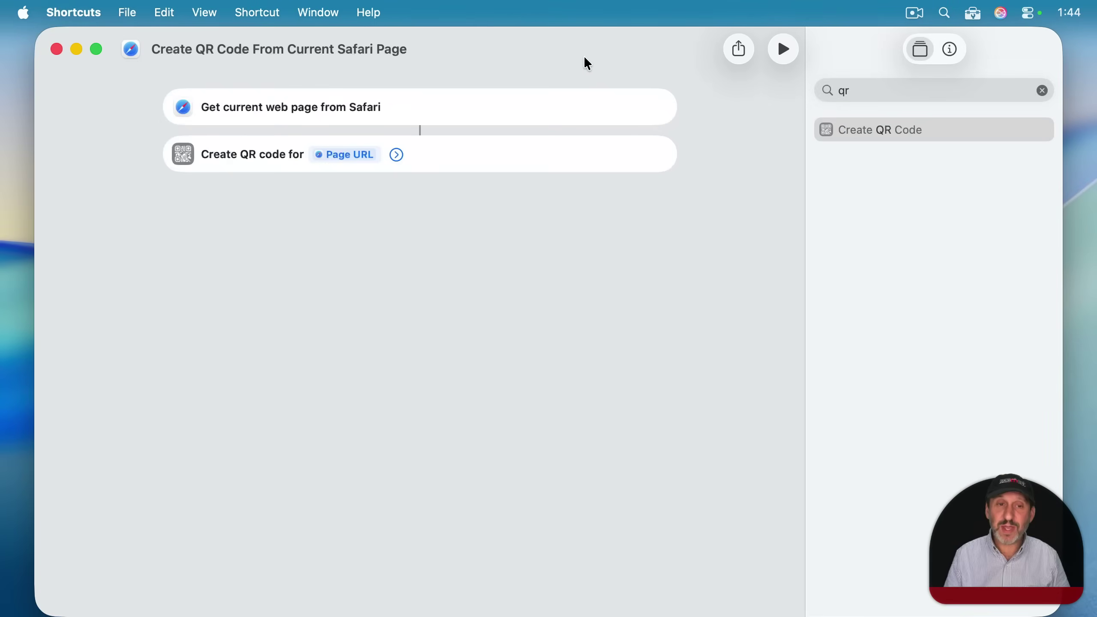
pyautogui.click(788, 56)
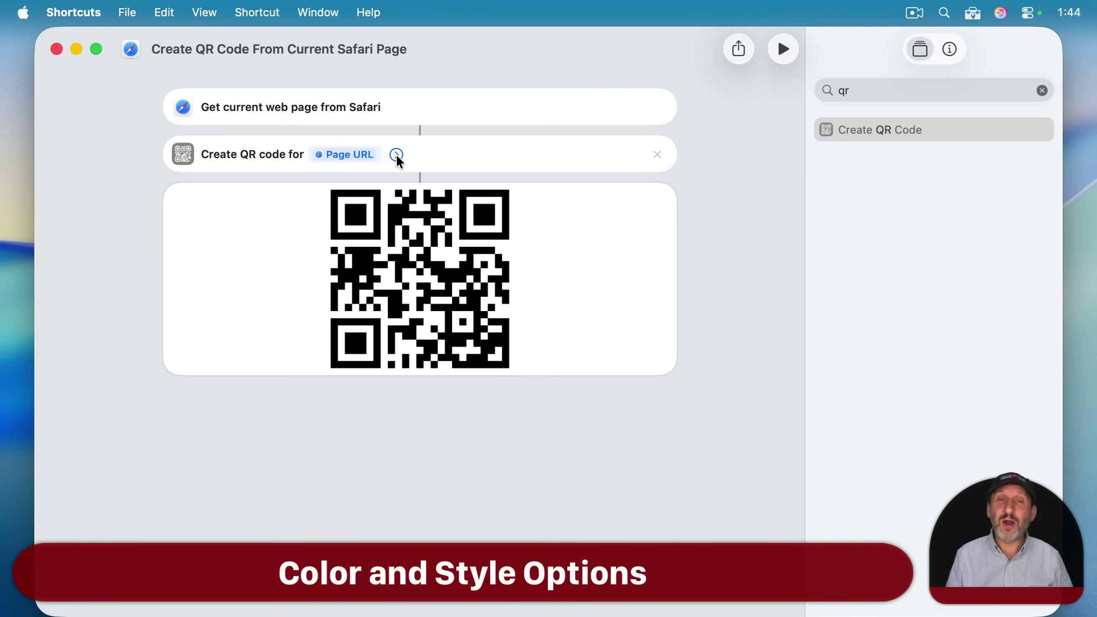
# Give the QR code a dark red background colour and preview it
pyautogui.click(396, 155)
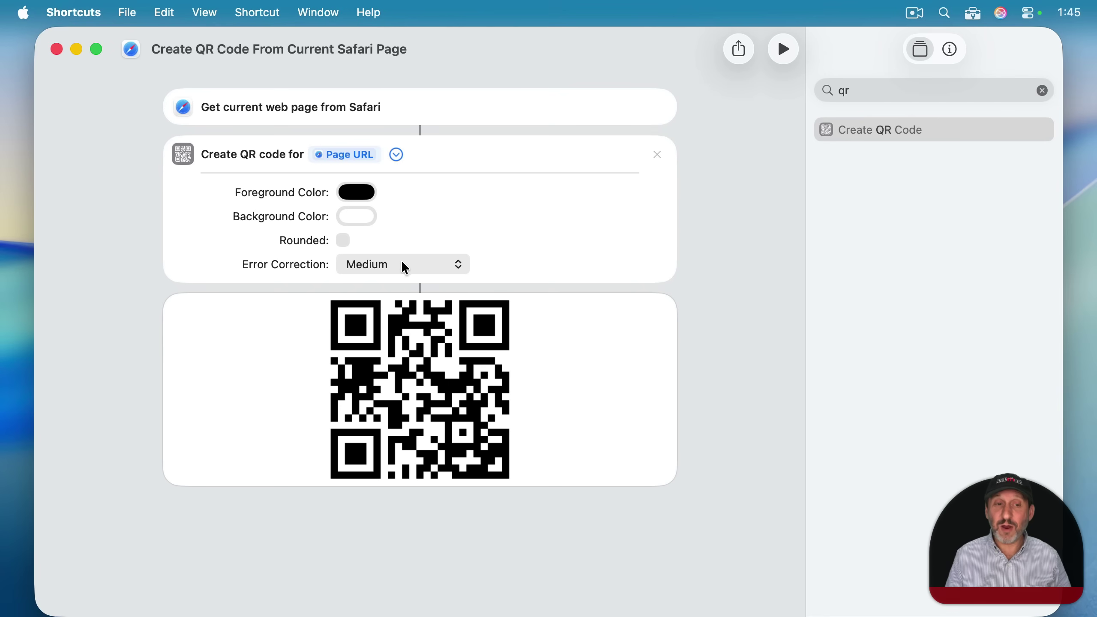
pyautogui.click(358, 215)
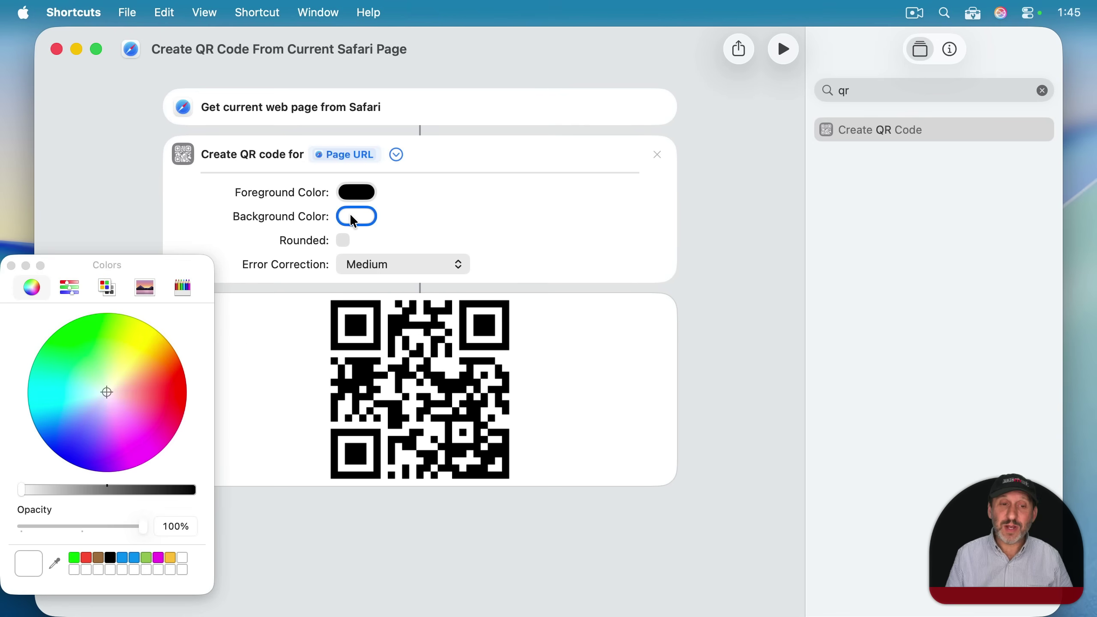
pyautogui.moveTo(175, 394); pyautogui.dragTo(184, 400)
pyautogui.moveTo(79, 489); pyautogui.dragTo(81, 491)
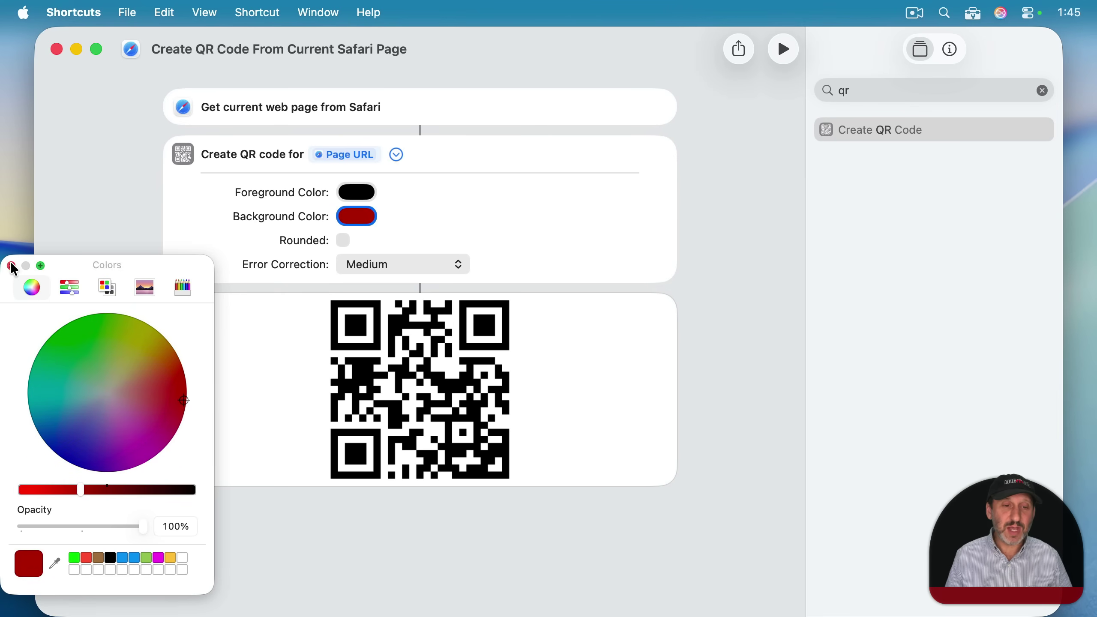
pyautogui.click(12, 267)
pyautogui.click(782, 55)
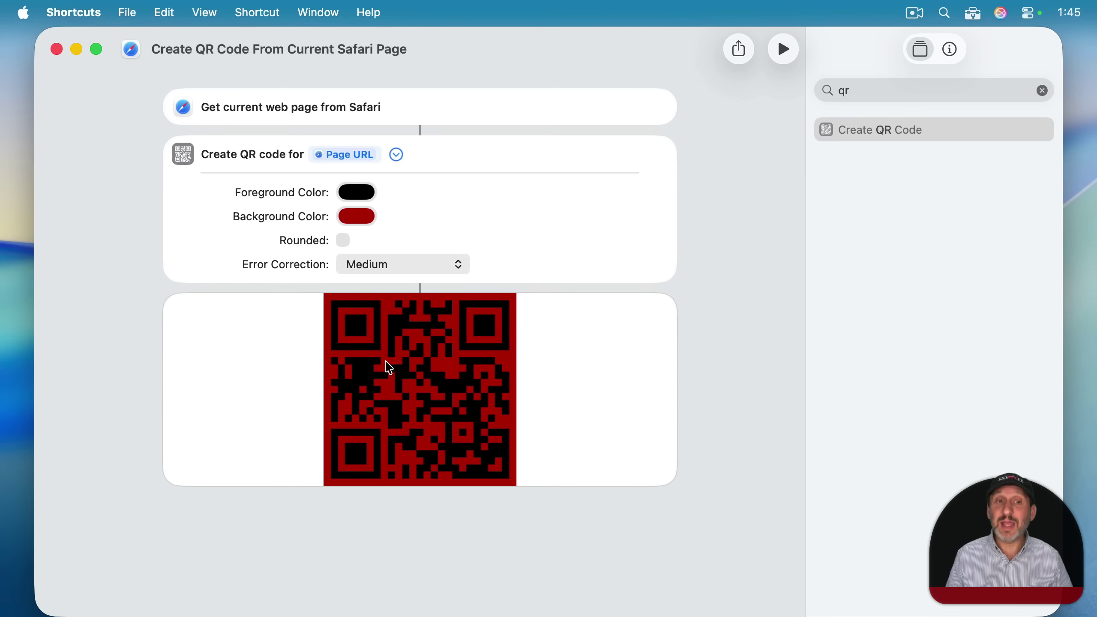
# Set the QR code foreground to white and preview the white-on-red result
pyautogui.click(355, 194)
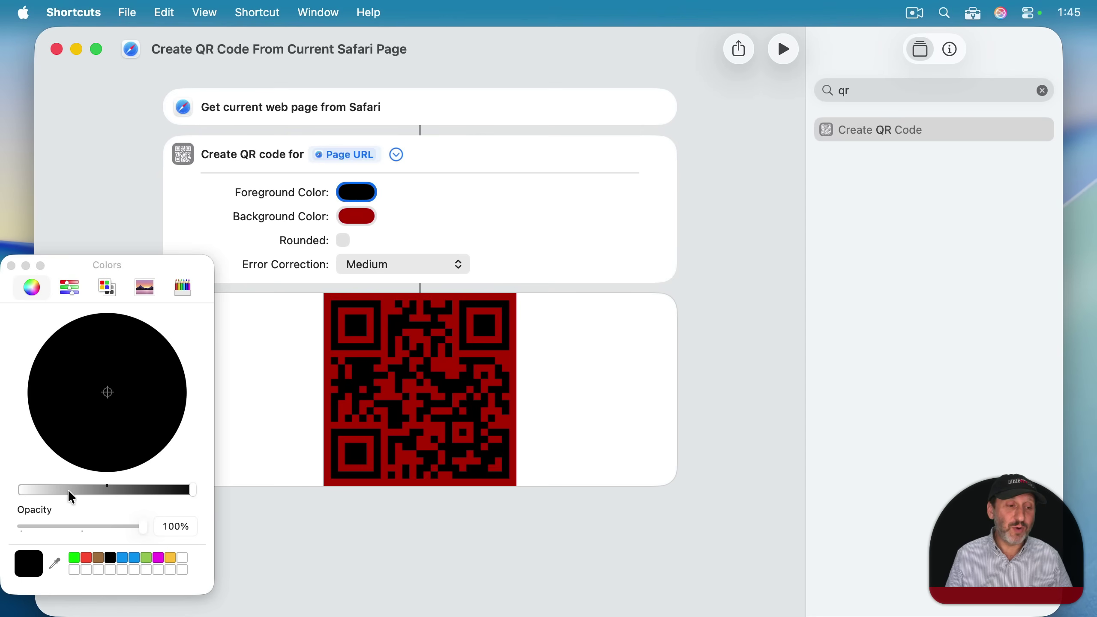
pyautogui.moveTo(71, 497); pyautogui.dragTo(21, 490)
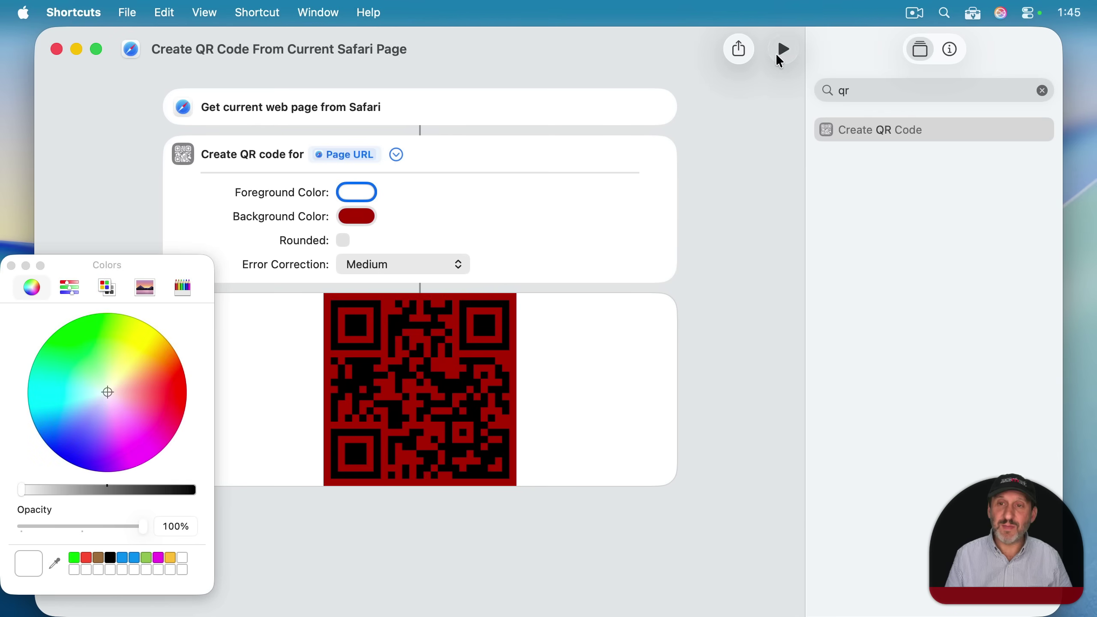
pyautogui.click(779, 56)
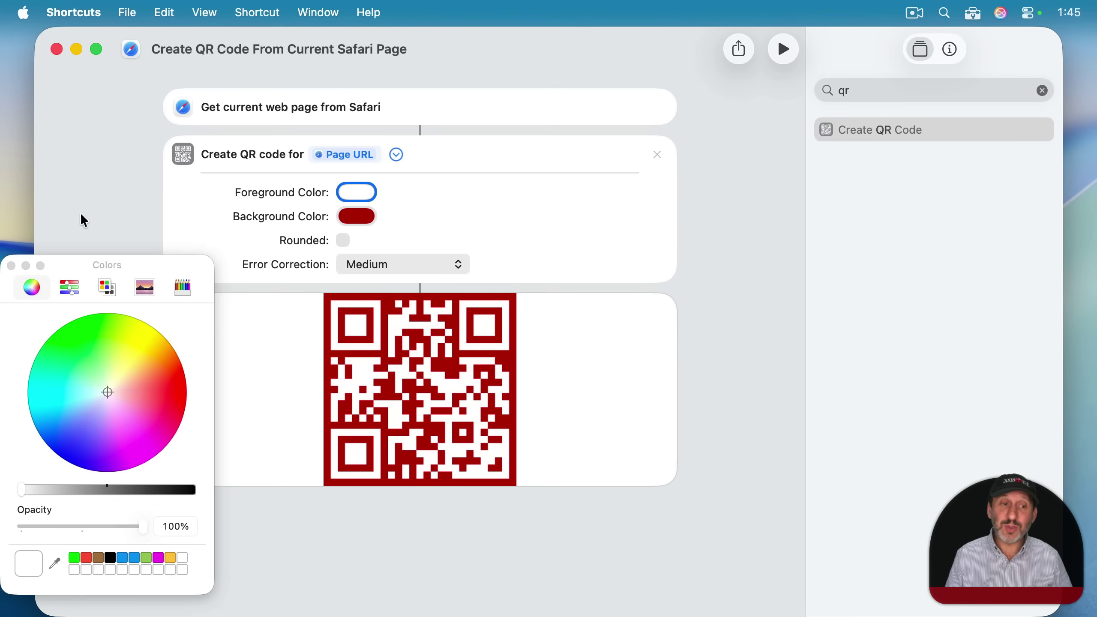
pyautogui.click(11, 266)
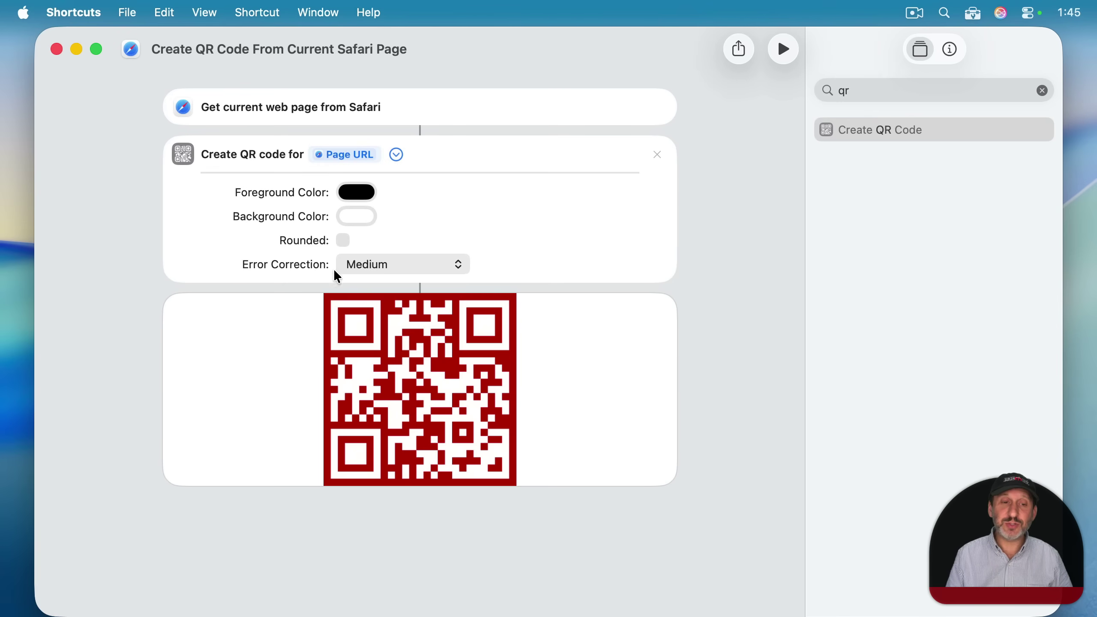
# Turn on Rounded for the QR code, preview it, and open the Error Correction choices
pyautogui.click(343, 240)
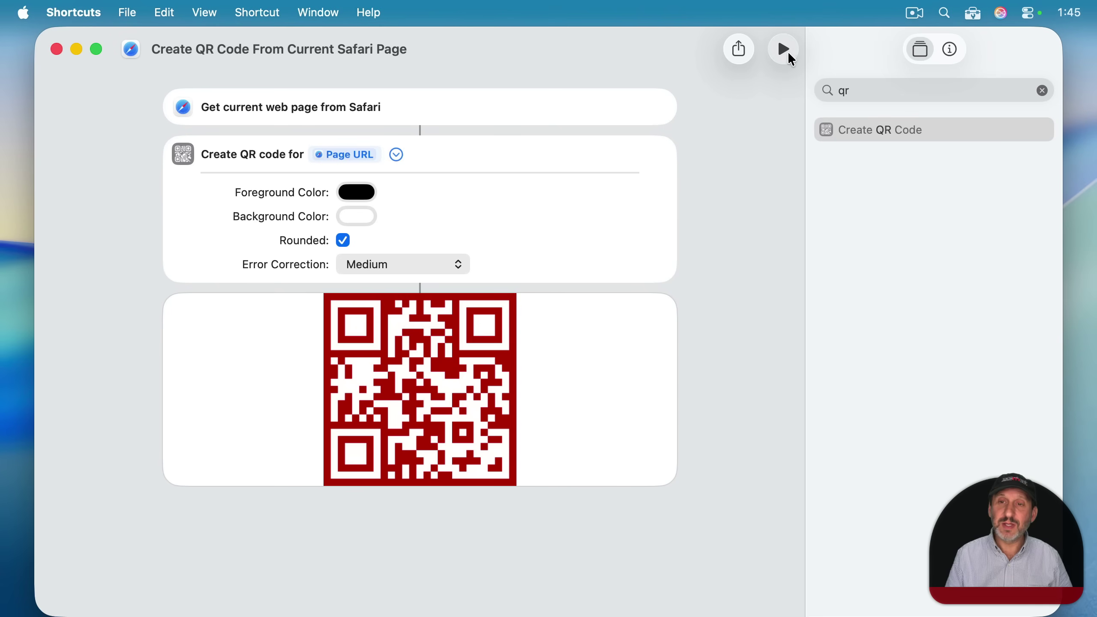
pyautogui.click(788, 52)
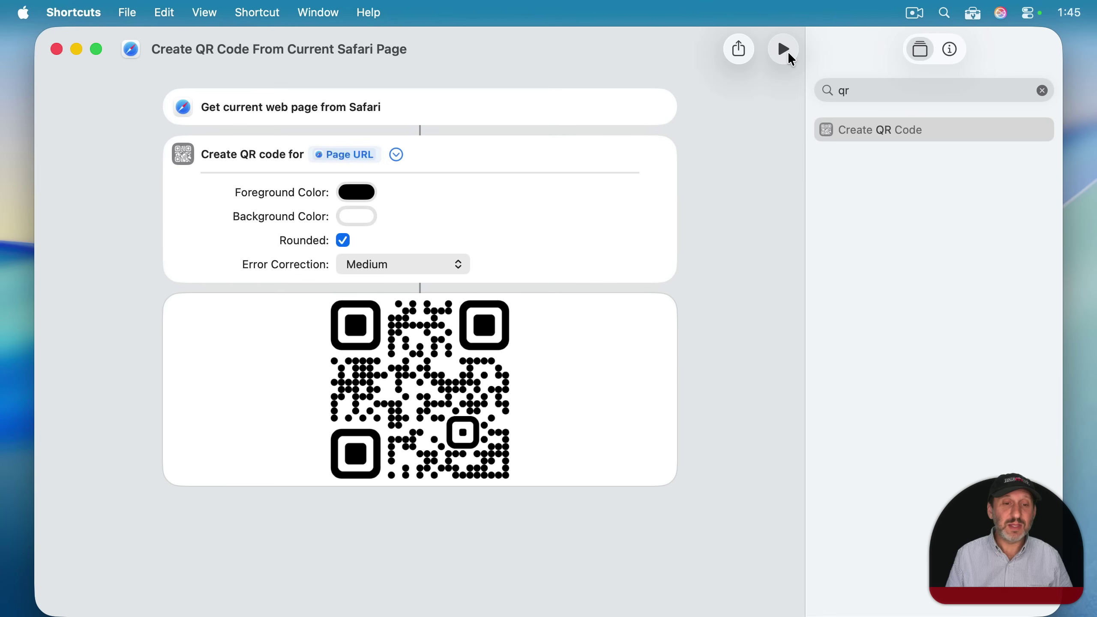
pyautogui.click(398, 267)
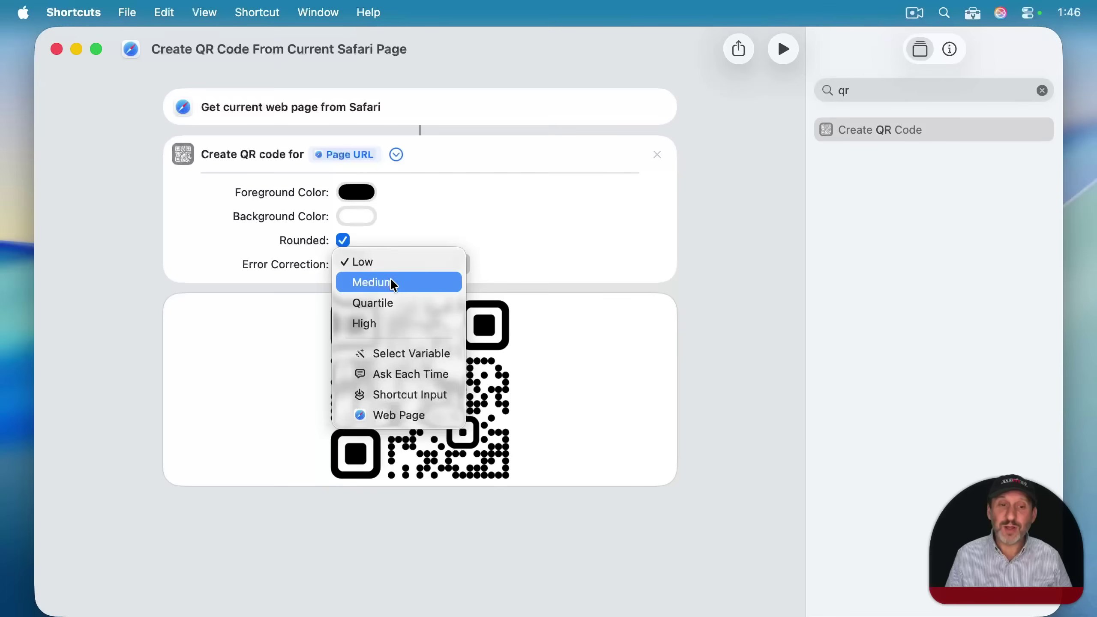
# Try Medium, then Quartile error correction, and regenerate the QR code
pyautogui.click(393, 284)
pyautogui.click(378, 272)
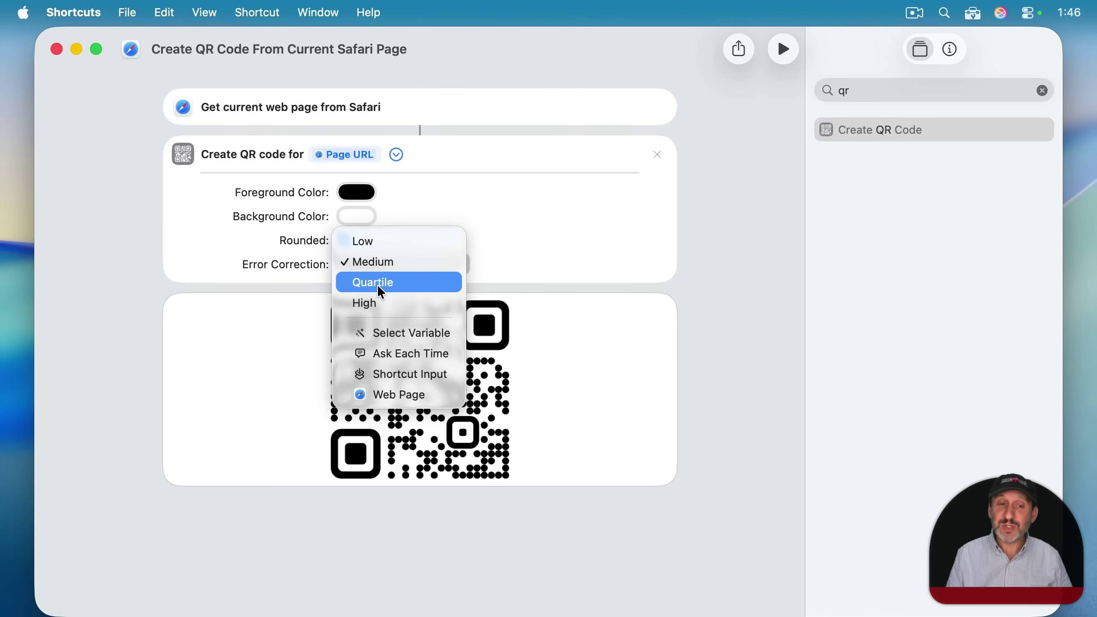
pyautogui.click(383, 283)
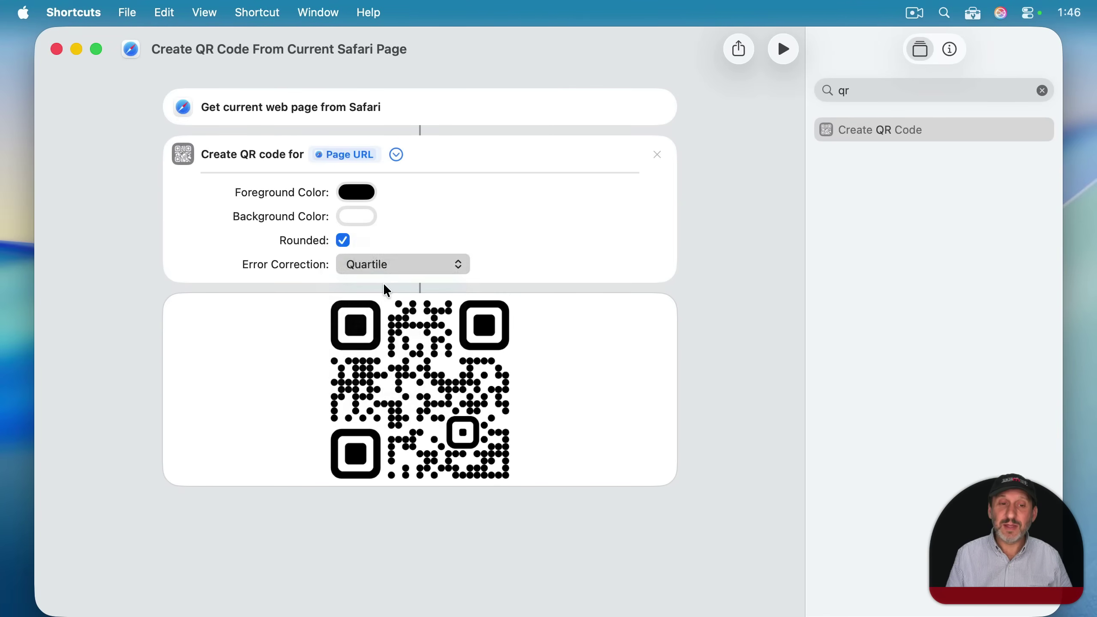
pyautogui.click(784, 54)
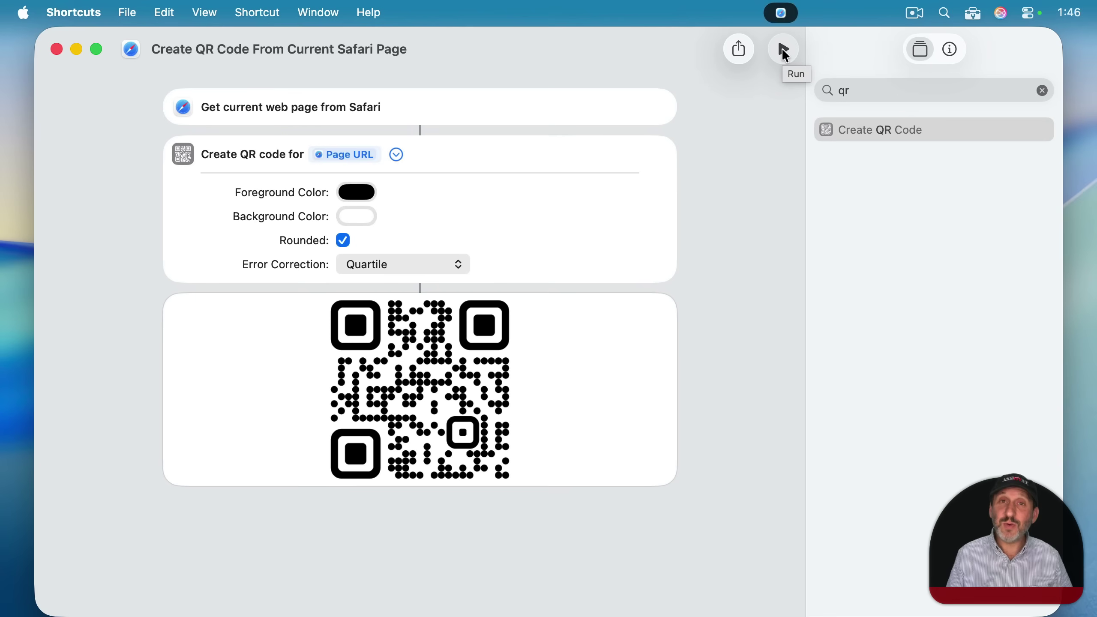
# Switch error correction to High and rerun the shortcut
pyautogui.click(394, 275)
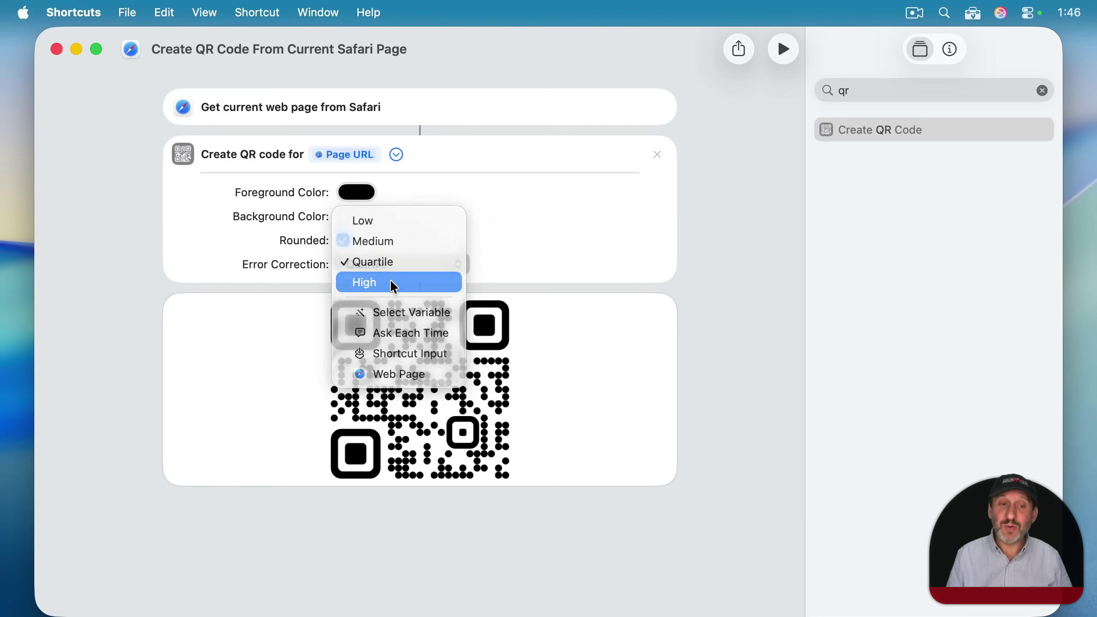
pyautogui.click(399, 284)
pyautogui.click(785, 57)
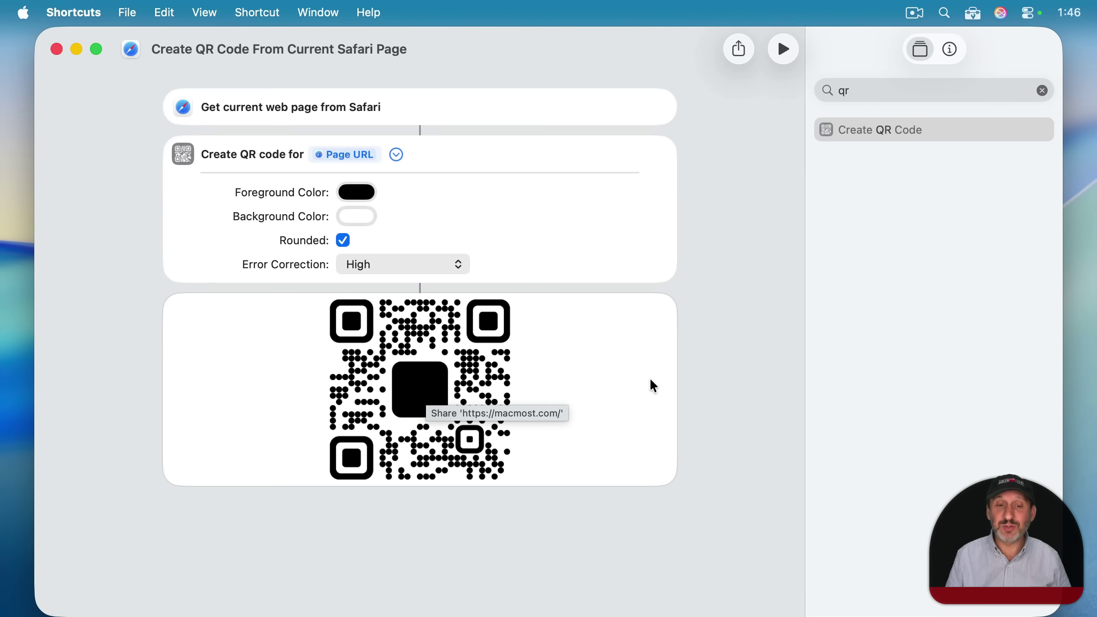
# Quick Look the generated QR code image at full size, then close it
pyautogui.rightClick(477, 385)
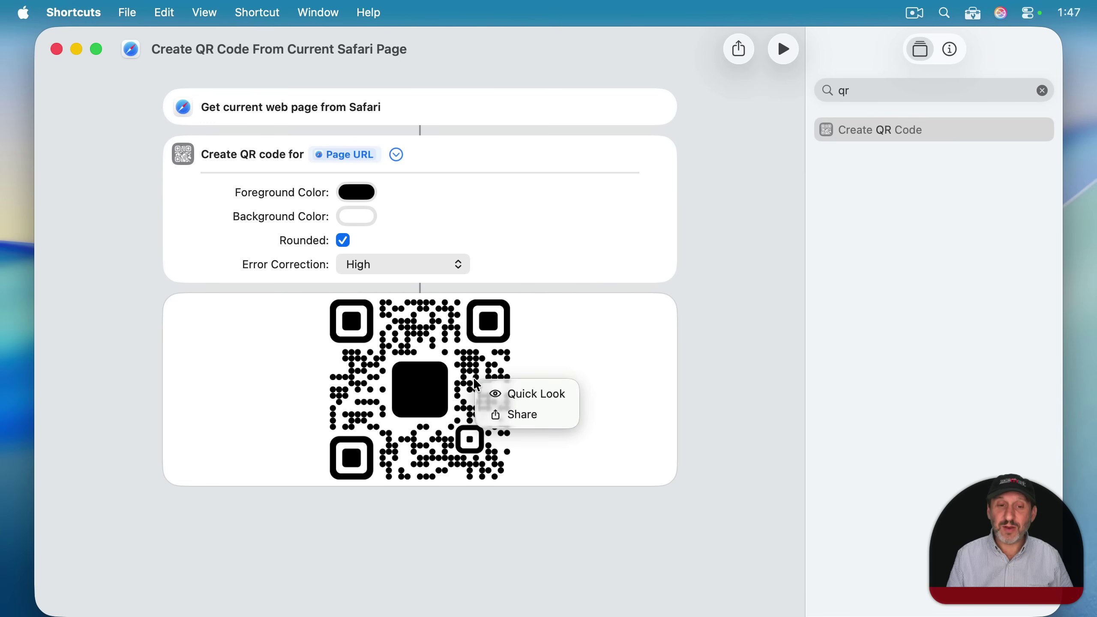
pyautogui.click(509, 394)
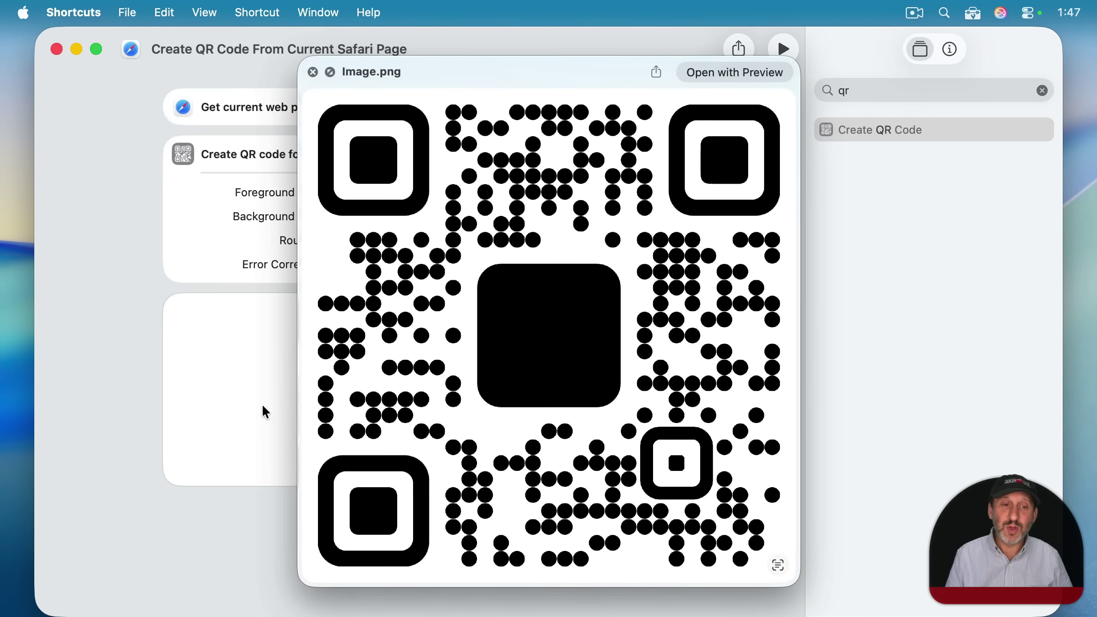
pyautogui.click(313, 72)
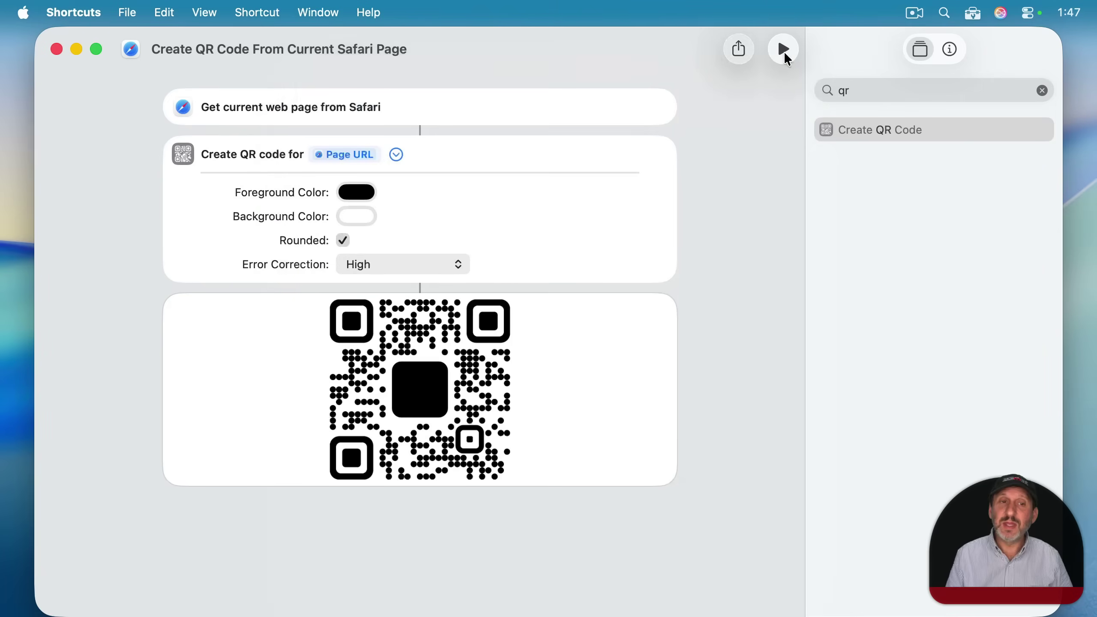
# Add a Copy to Clipboard action after the QR code step and run the shortcut
pyautogui.click(870, 91)
pyautogui.press('BackSpace')
pyautogui.press('BackSpace')
pyautogui.write('clipb')
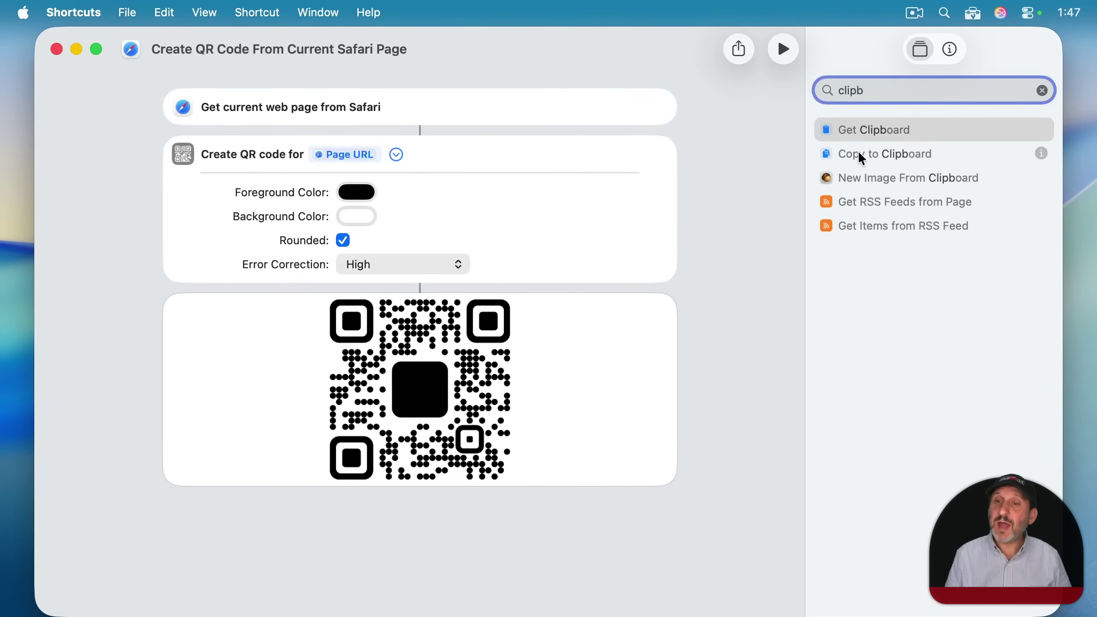
pyautogui.doubleClick(864, 160)
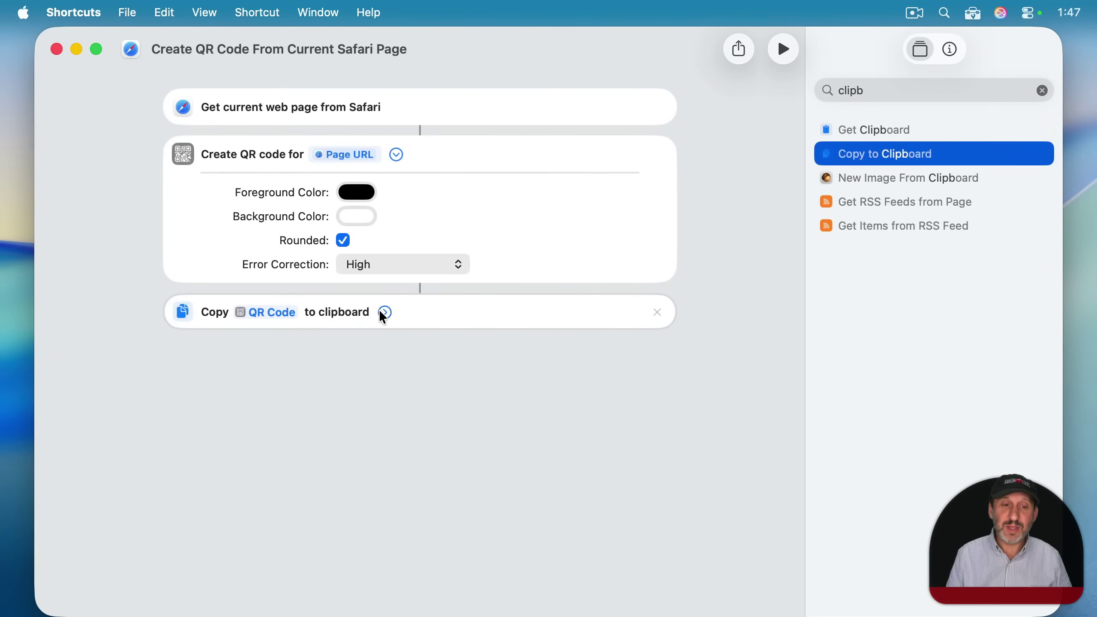
pyautogui.click(783, 50)
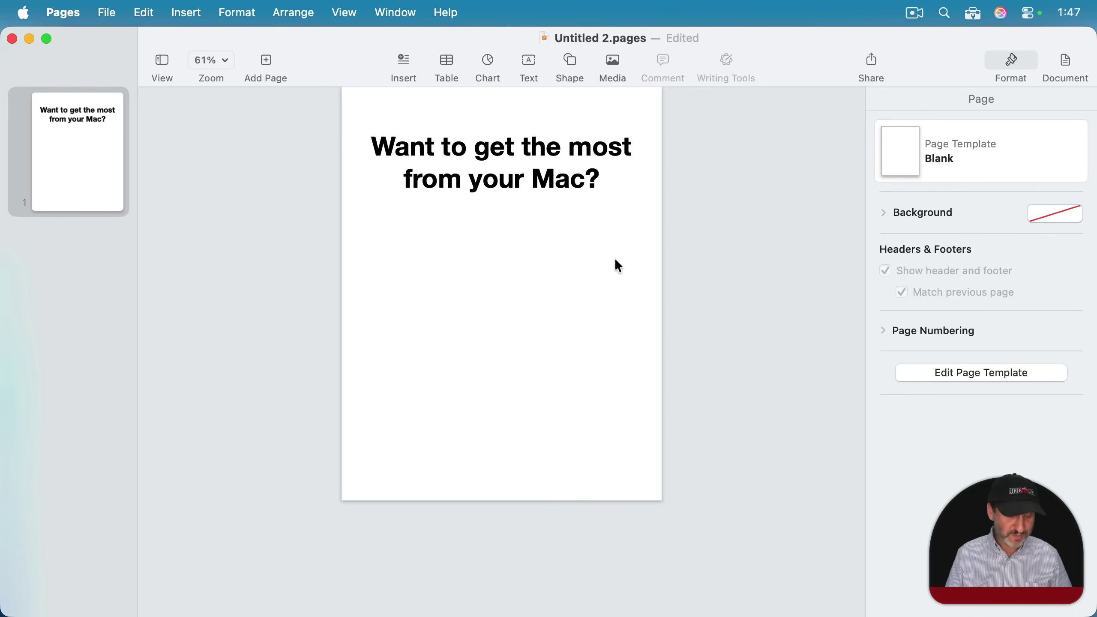
# Paste the copied QR code into the Pages document with Cmd-V
pyautogui.press('super+v')
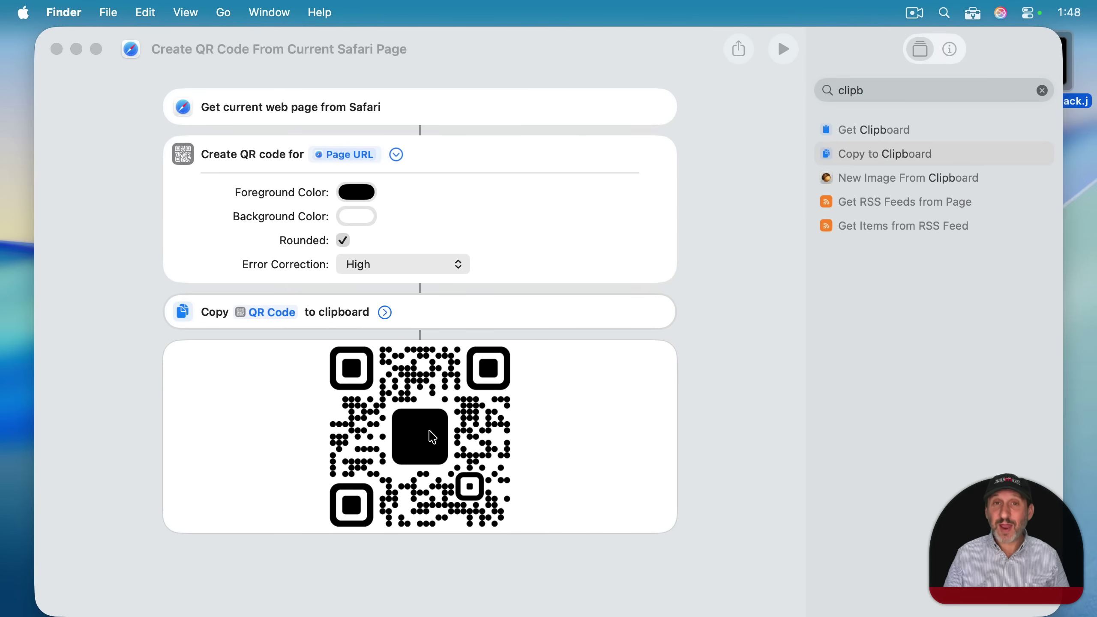
# Add an Overlay Image action and move it above Copy to Clipboard
pyautogui.click(856, 91)
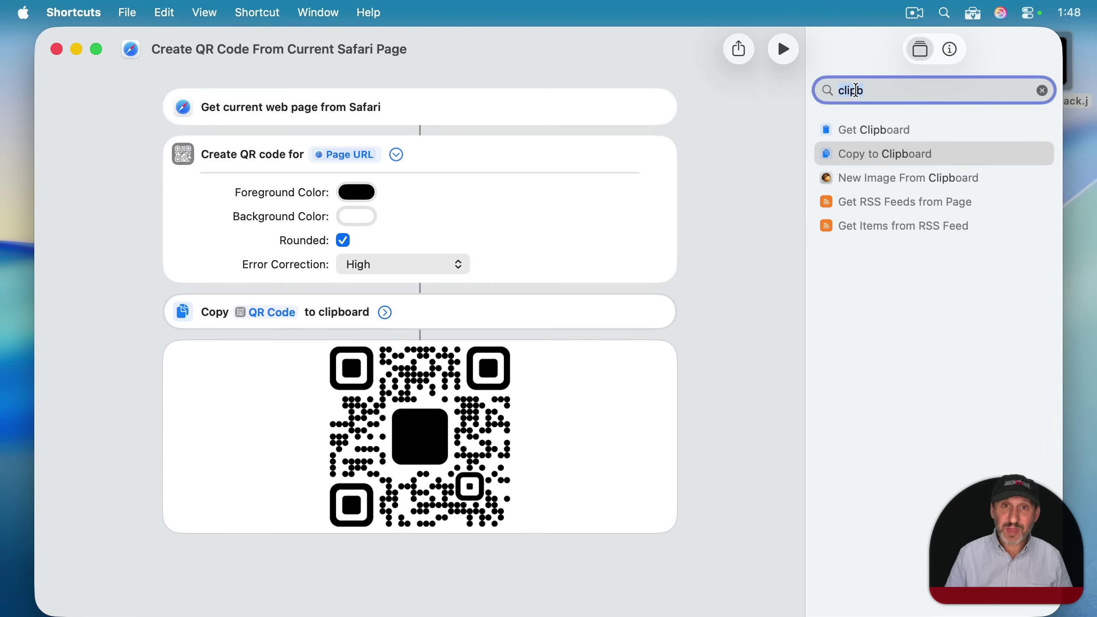
pyautogui.write('overlay')
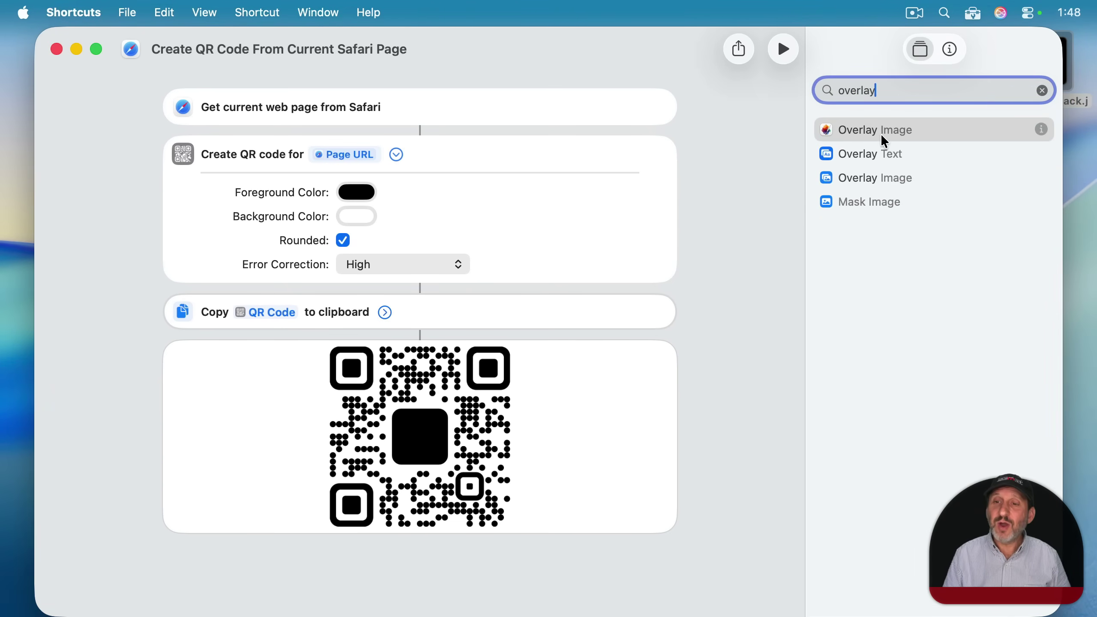
pyautogui.doubleClick(881, 179)
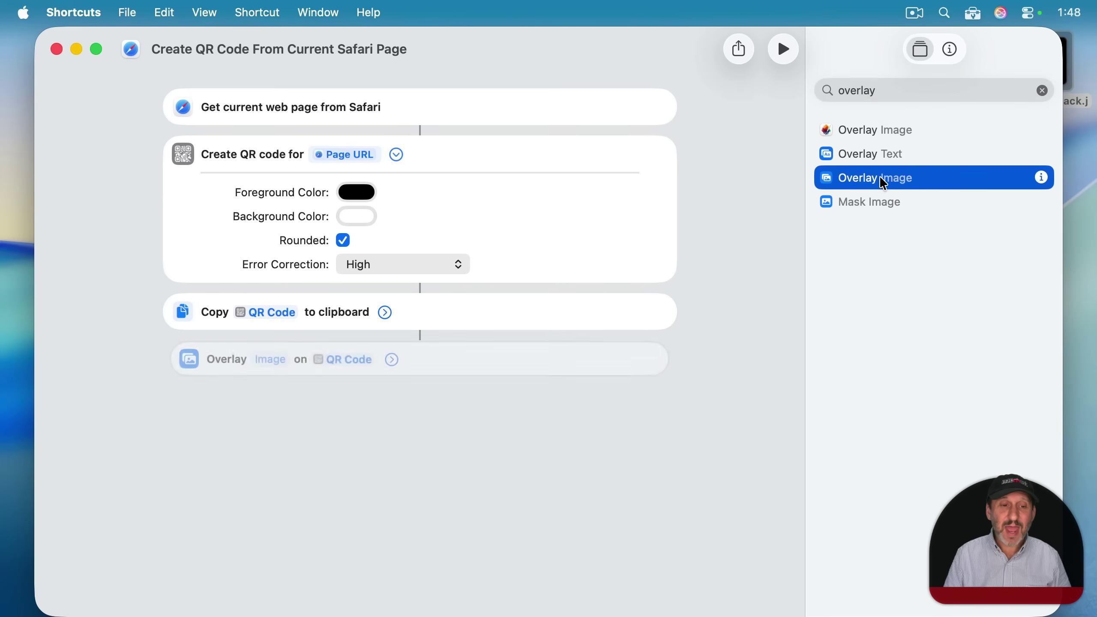
pyautogui.moveTo(449, 360); pyautogui.dragTo(449, 319)
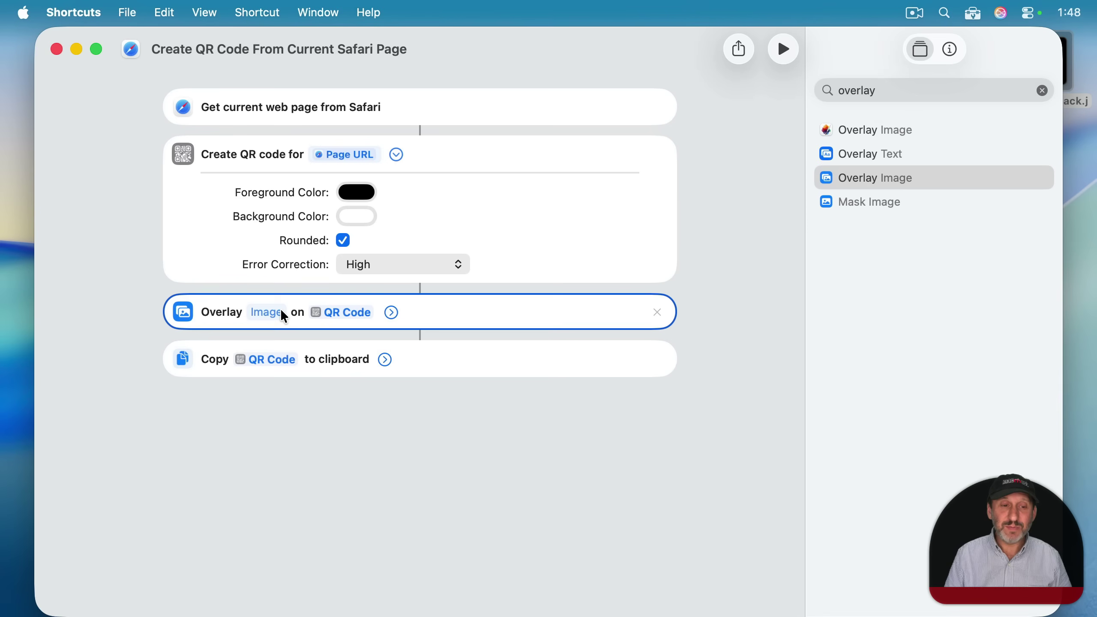
pyautogui.click(857, 96)
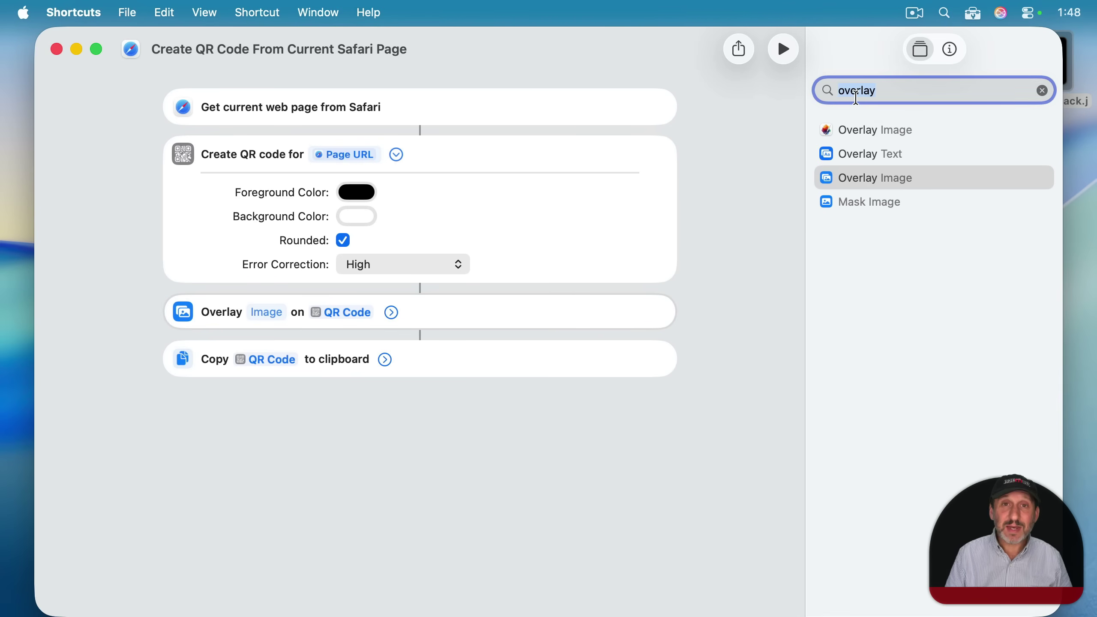
# Add a File step above the overlay holding MacMostMBlack.jpg from the Desktop
pyautogui.write('file')
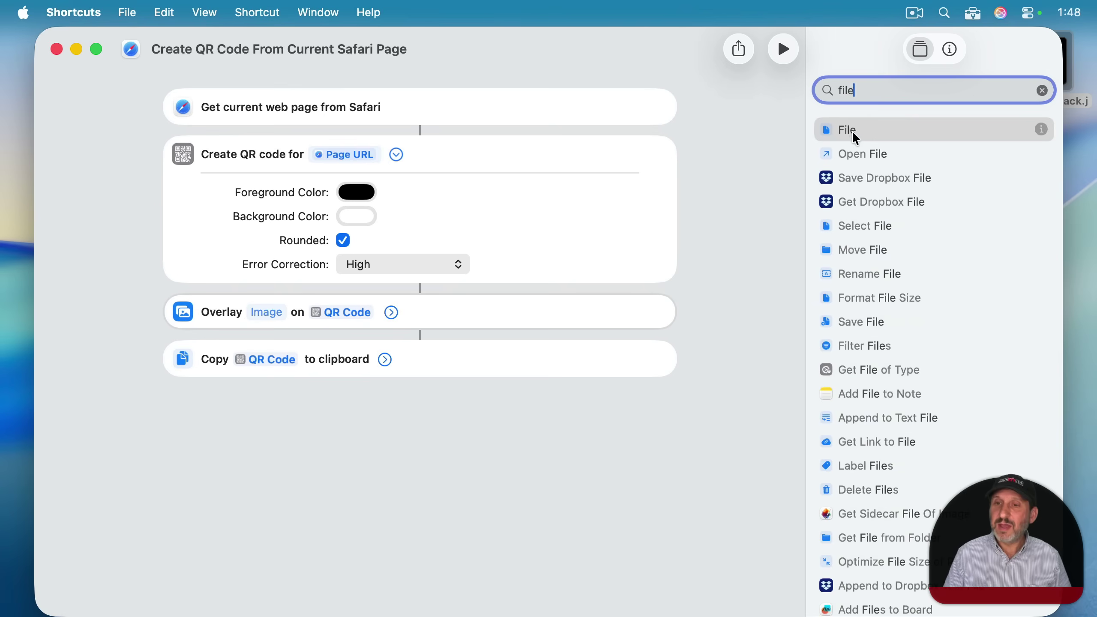
pyautogui.moveTo(853, 129); pyautogui.dragTo(215, 323)
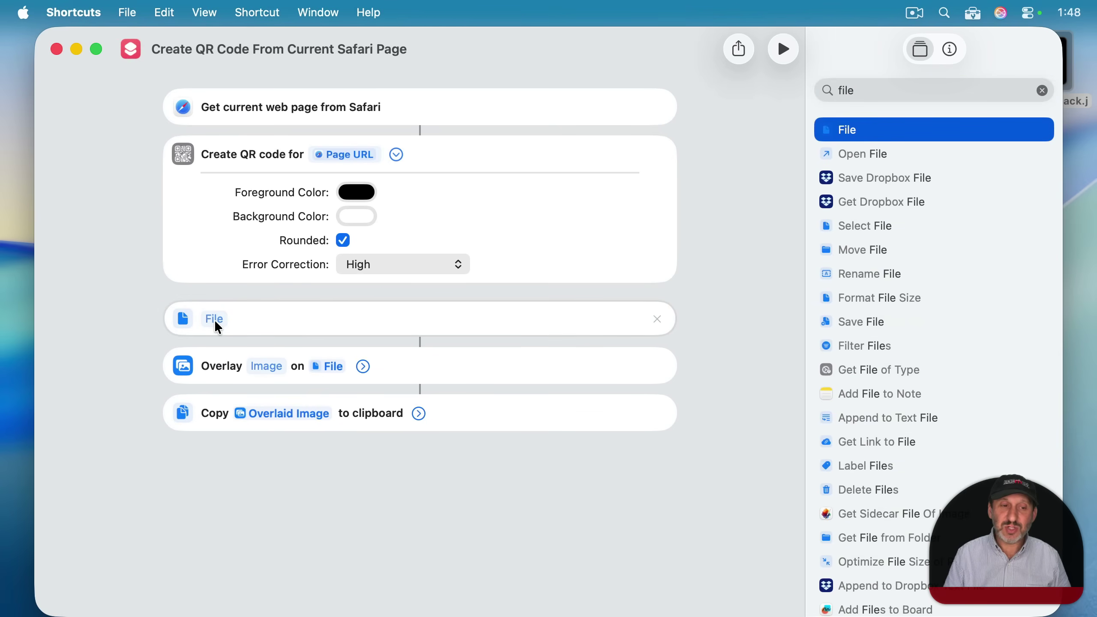
pyautogui.moveTo(1063, 119); pyautogui.dragTo(994, 117)
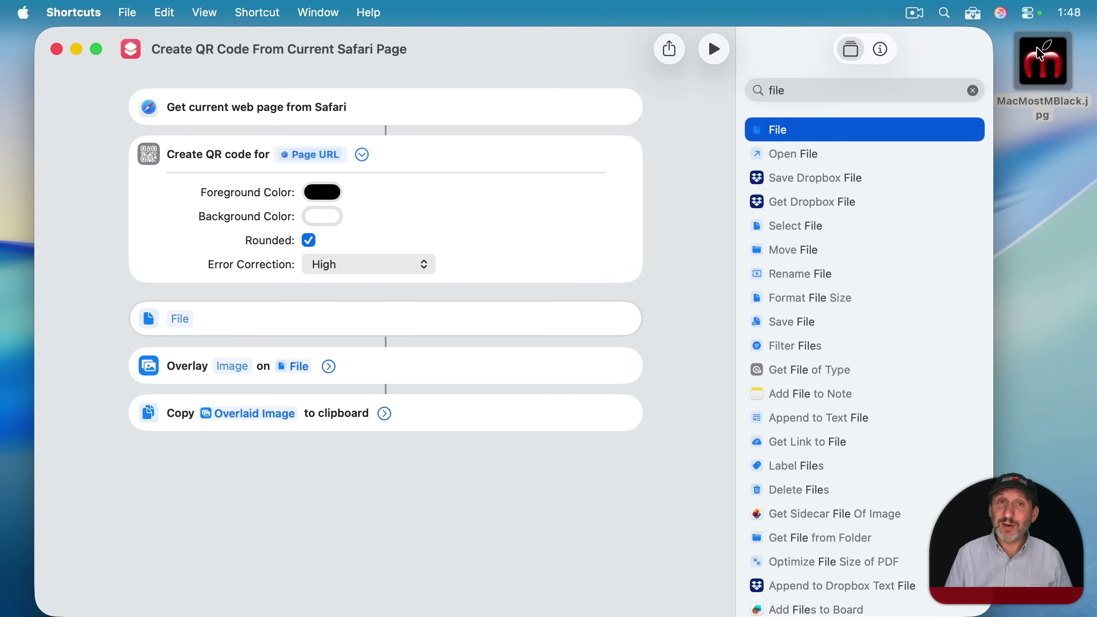
pyautogui.click(177, 320)
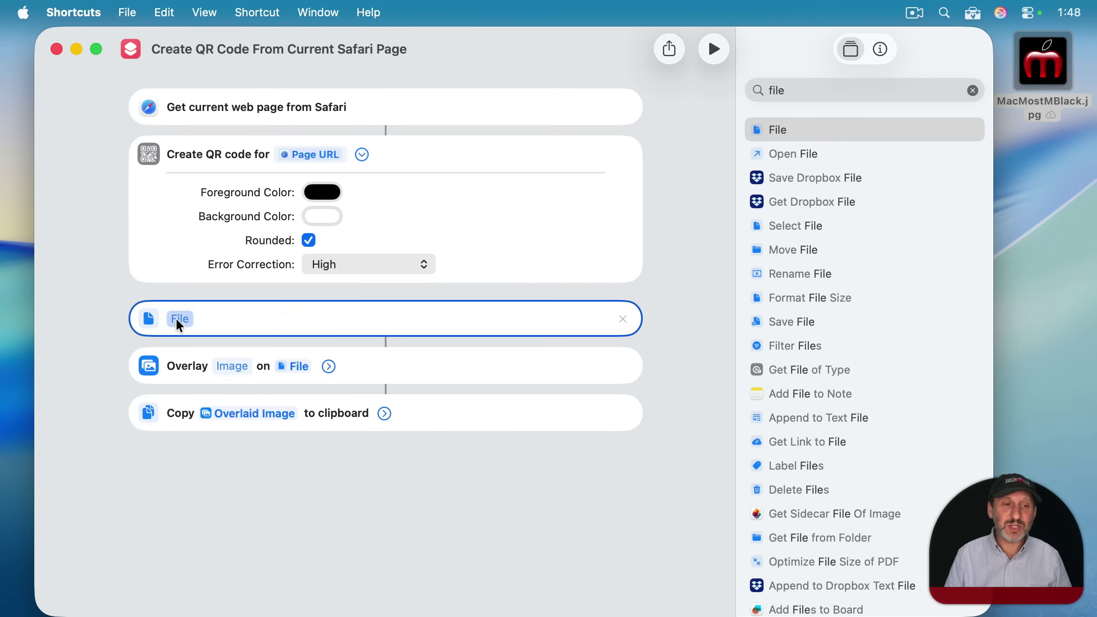
pyautogui.press('super+shift+d')
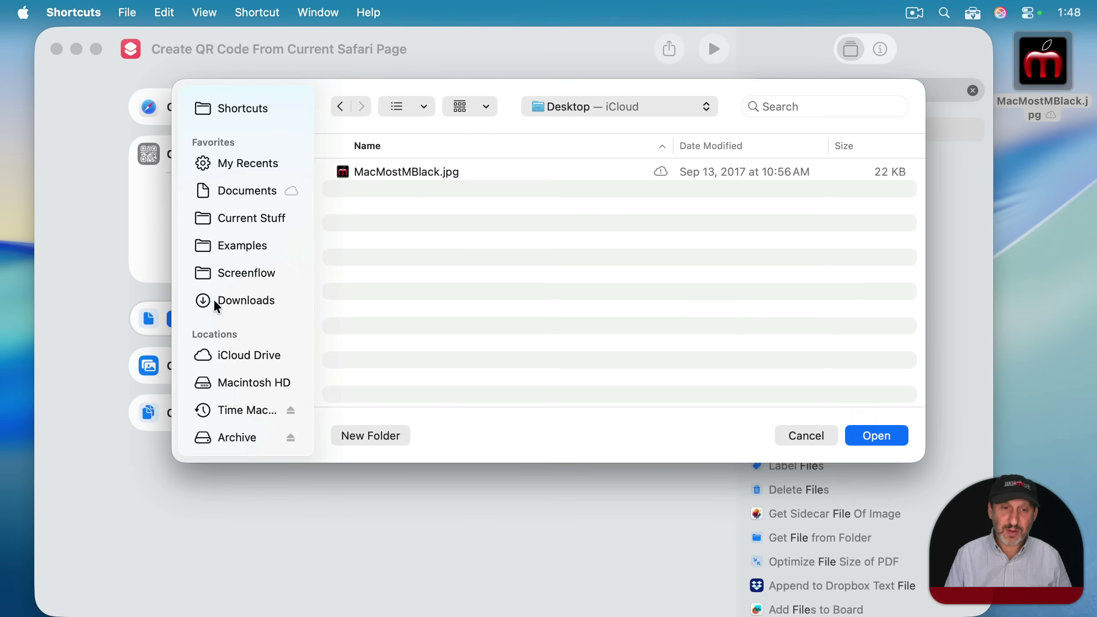
pyautogui.click(417, 173)
pyautogui.doubleClick(417, 173)
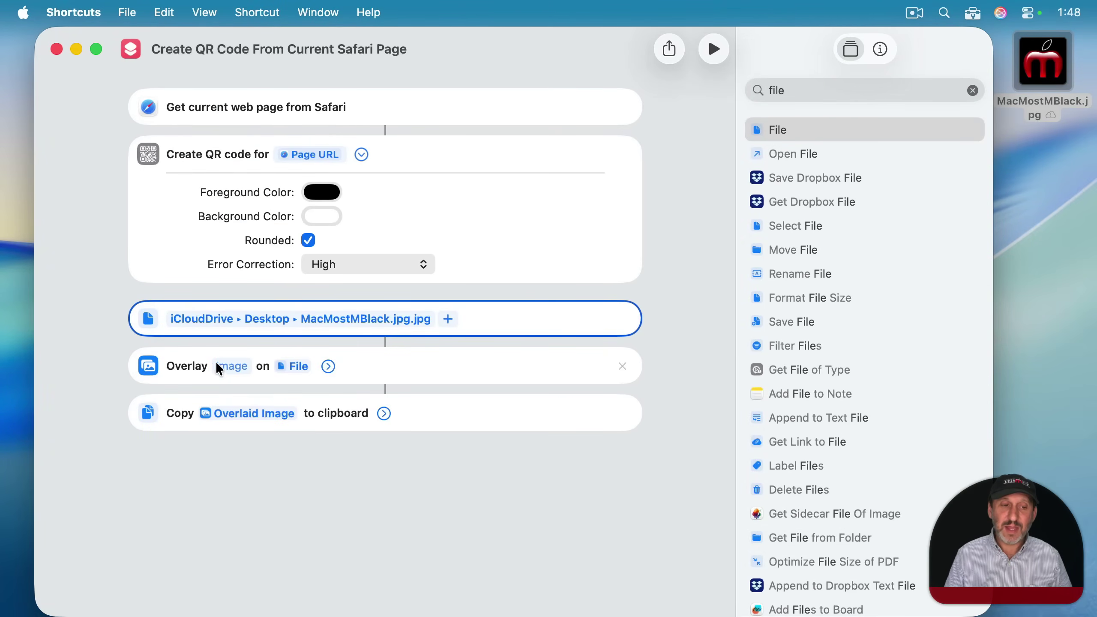
# Set the overlay to place the File logo onto the QR Code
pyautogui.click(232, 367)
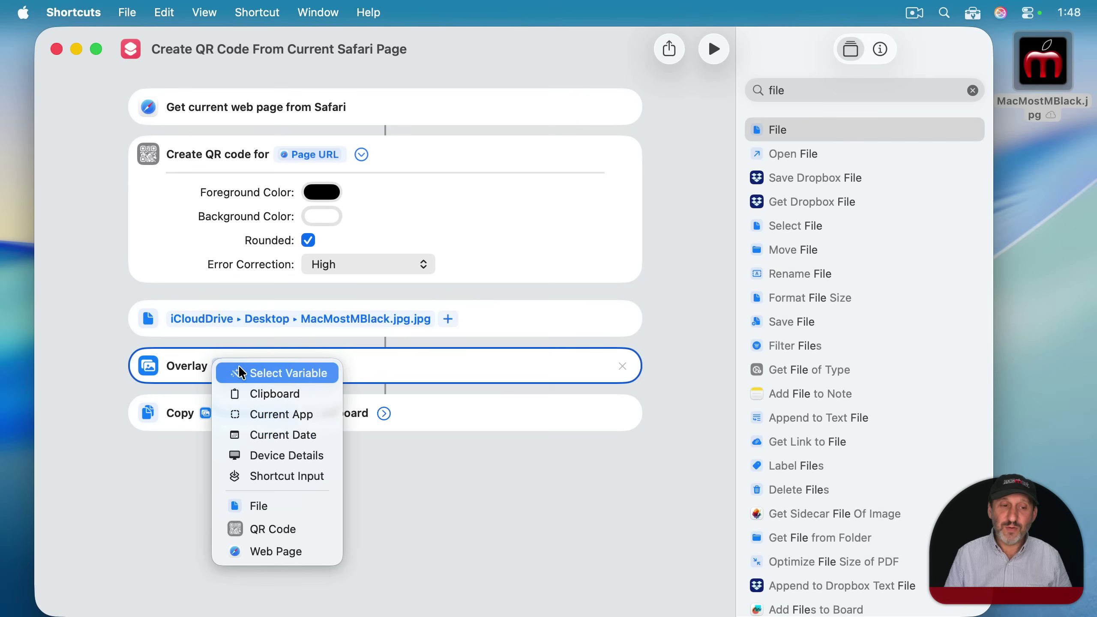
pyautogui.click(296, 508)
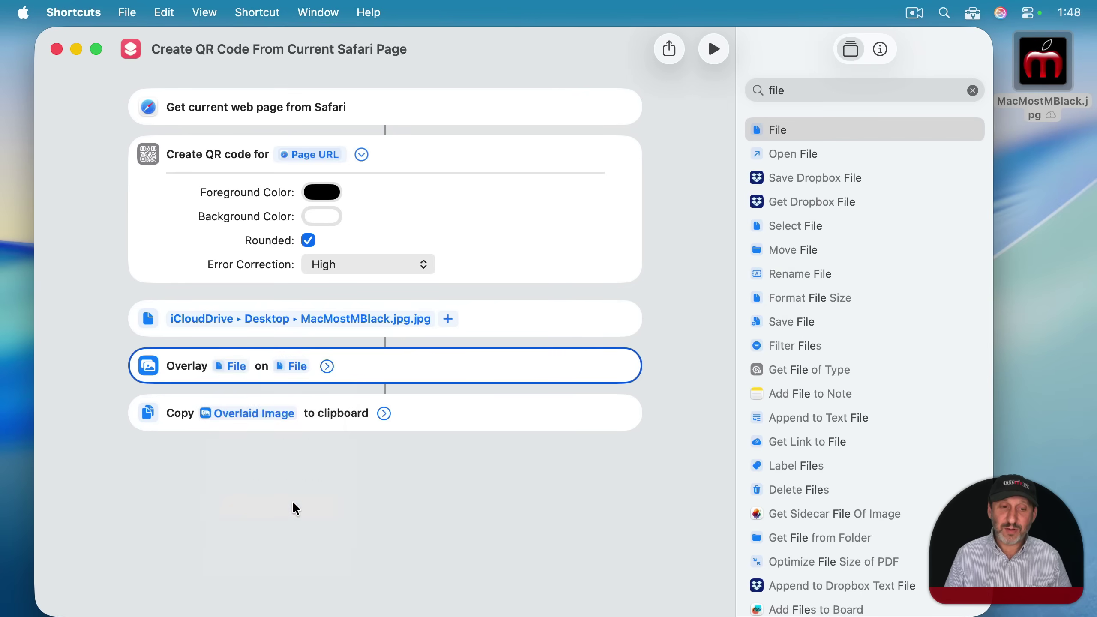
pyautogui.click(296, 370)
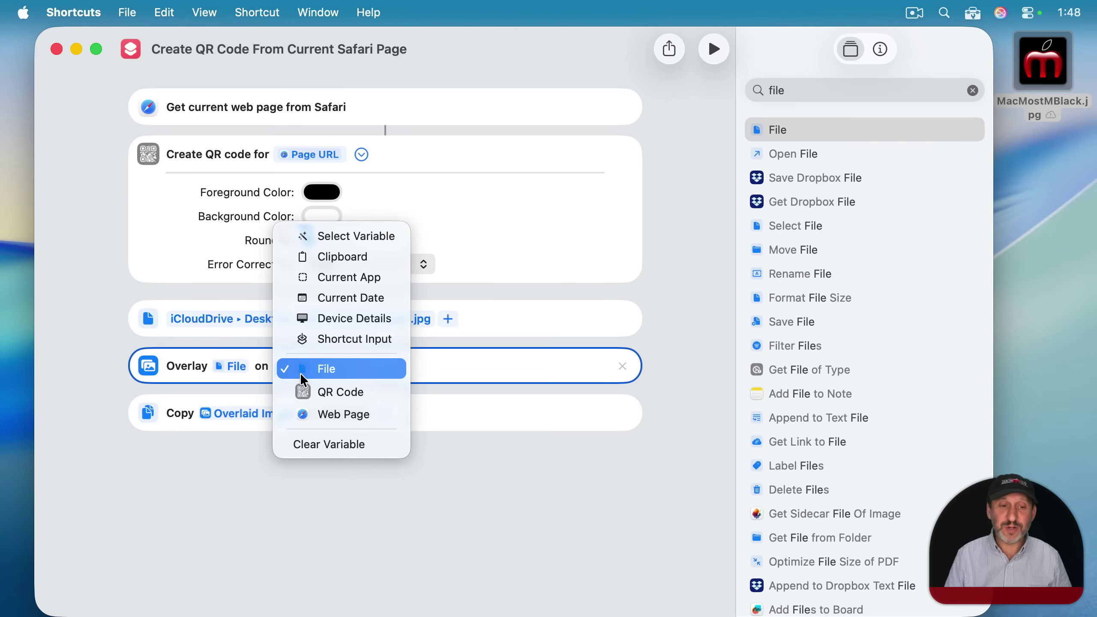
pyautogui.click(317, 396)
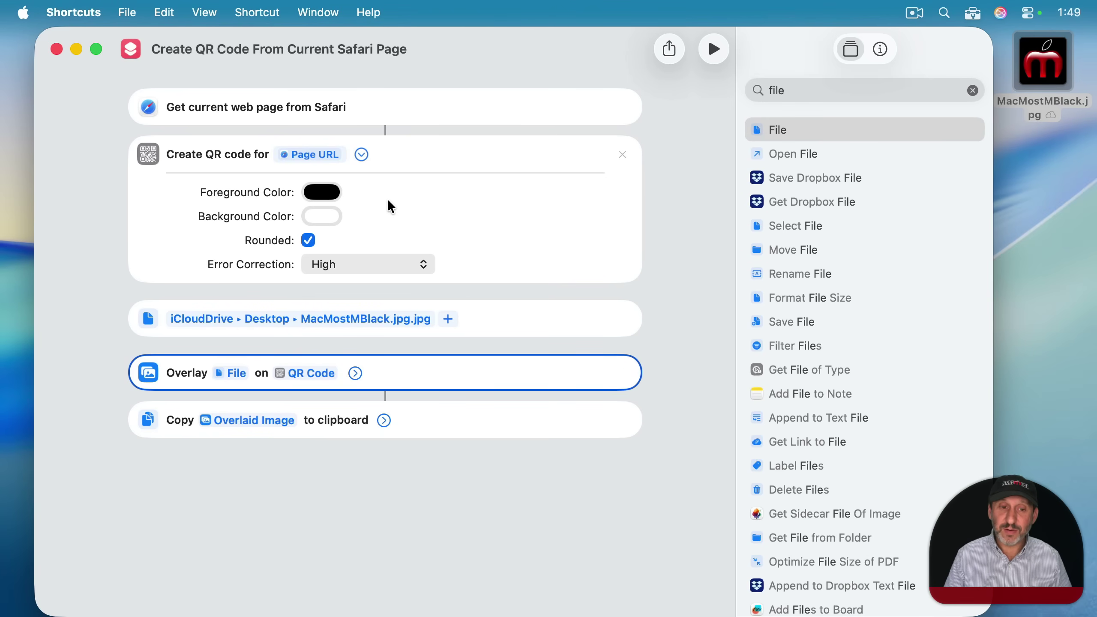
pyautogui.click(355, 373)
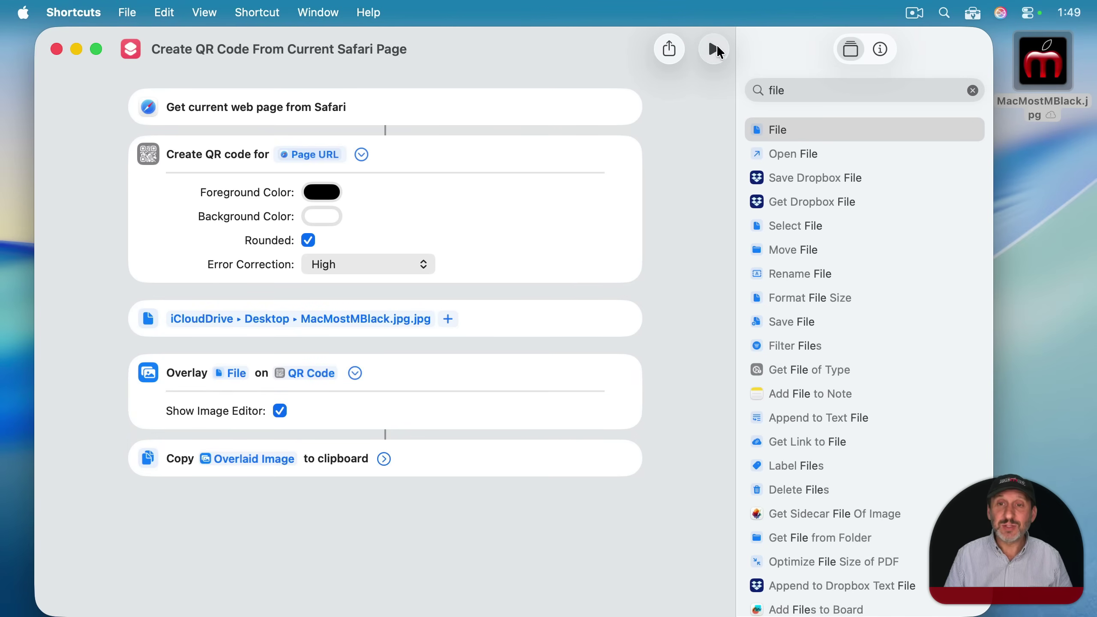
pyautogui.click(716, 48)
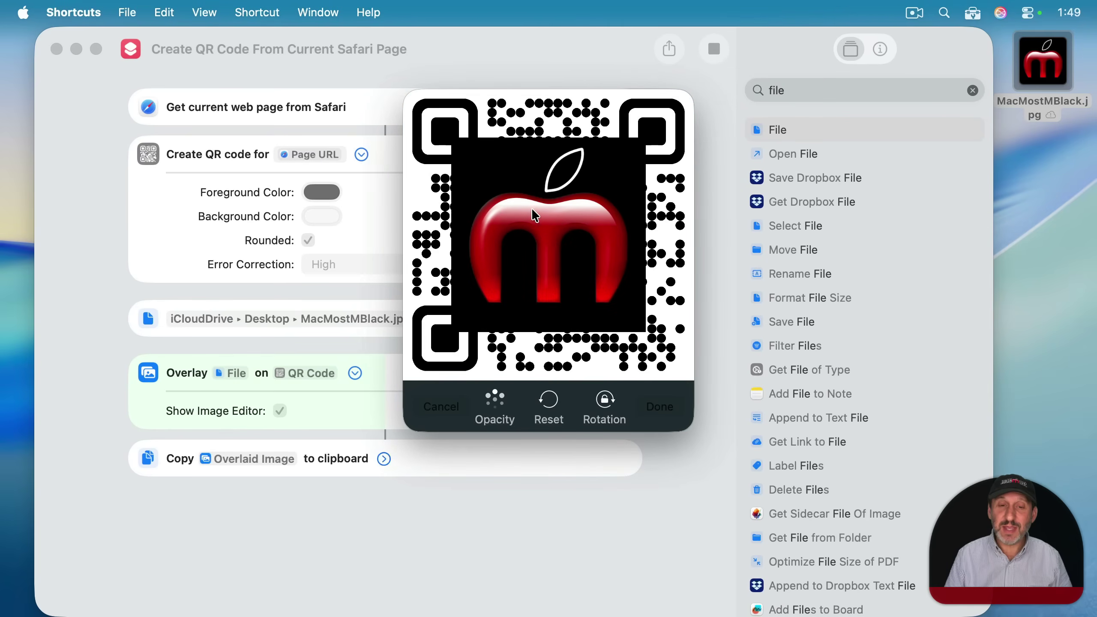
pyautogui.moveTo(538, 223)
pyautogui.mouseDown()
pyautogui.moveTo(557, 238)
pyautogui.moveTo(540, 257)
pyautogui.moveTo(537, 224)
pyautogui.mouseUp()
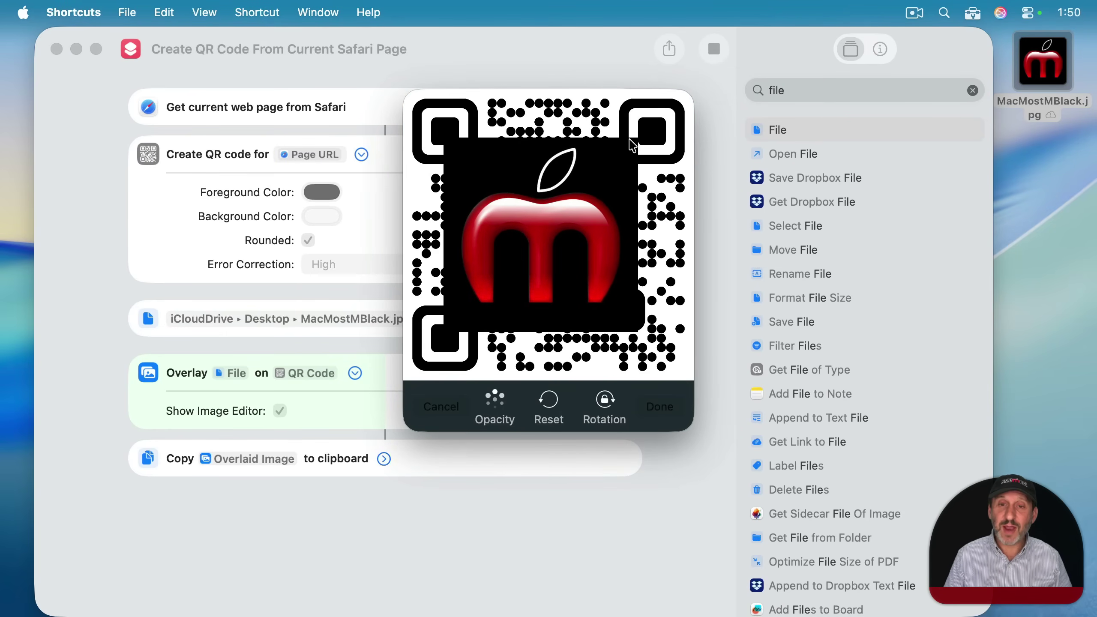
pyautogui.moveTo(639, 144)
pyautogui.mouseDown()
pyautogui.moveTo(622, 135)
pyautogui.moveTo(627, 162)
pyautogui.mouseUp()
pyautogui.click(496, 404)
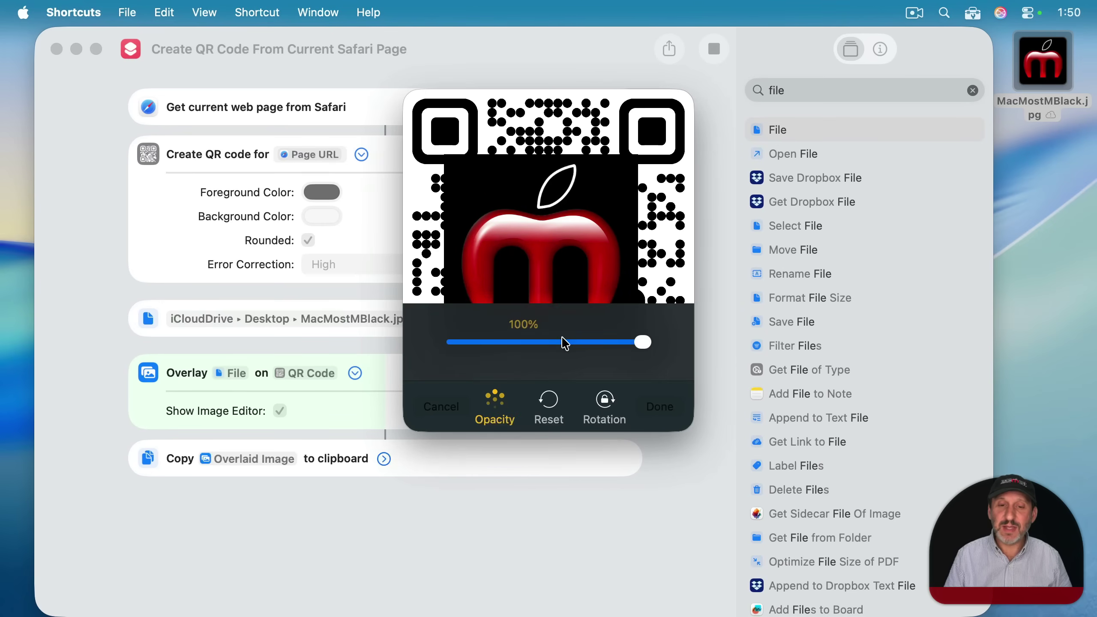
pyautogui.moveTo(566, 344)
pyautogui.mouseDown()
pyautogui.moveTo(529, 341)
pyautogui.moveTo(566, 344)
pyautogui.mouseUp()
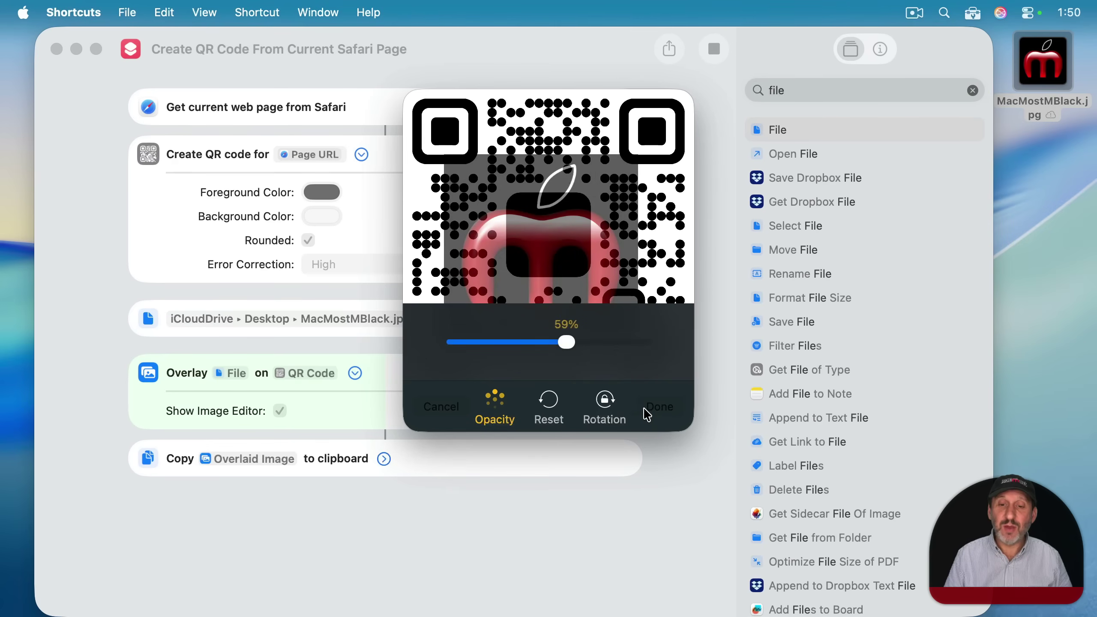
pyautogui.click(438, 410)
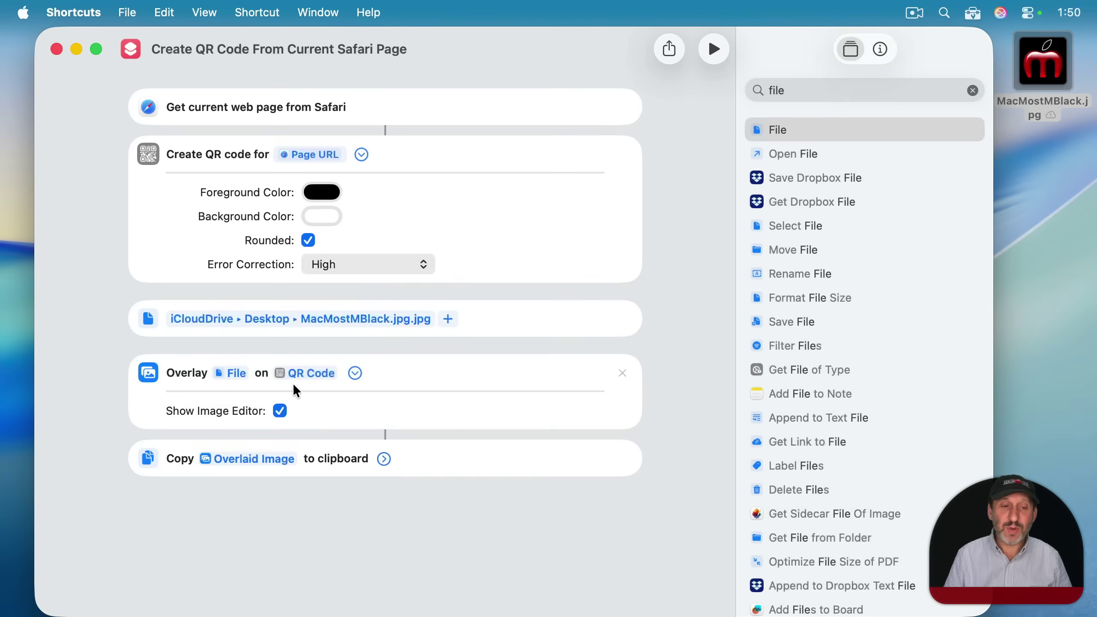
# Turn off Show Image Editor, set the logo width to 320, and rerun the shortcut to test
pyautogui.click(280, 411)
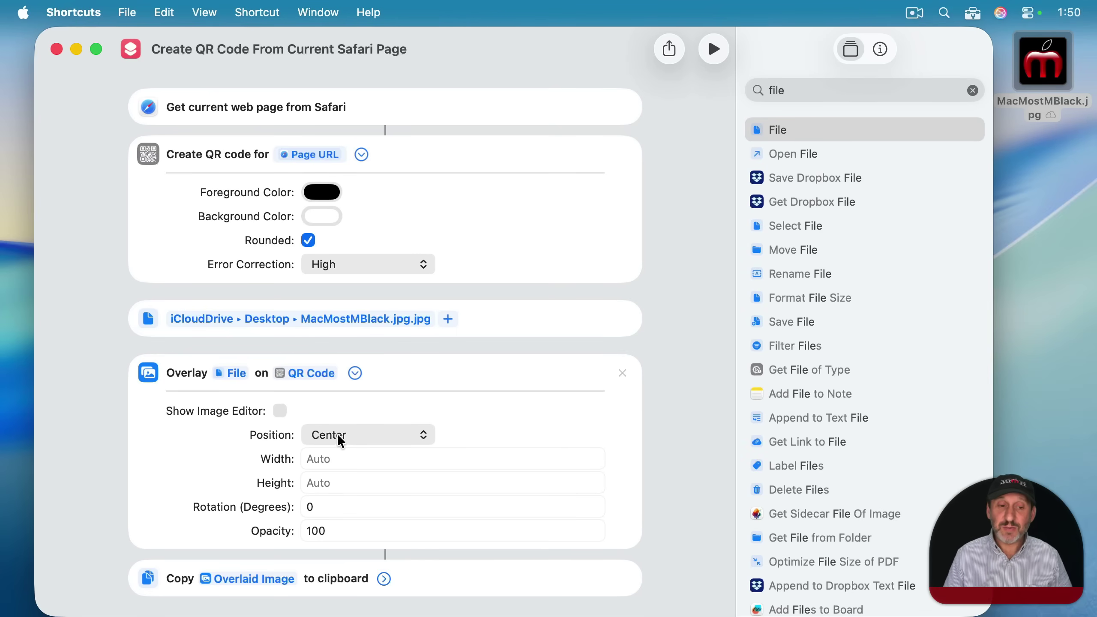
pyautogui.click(715, 49)
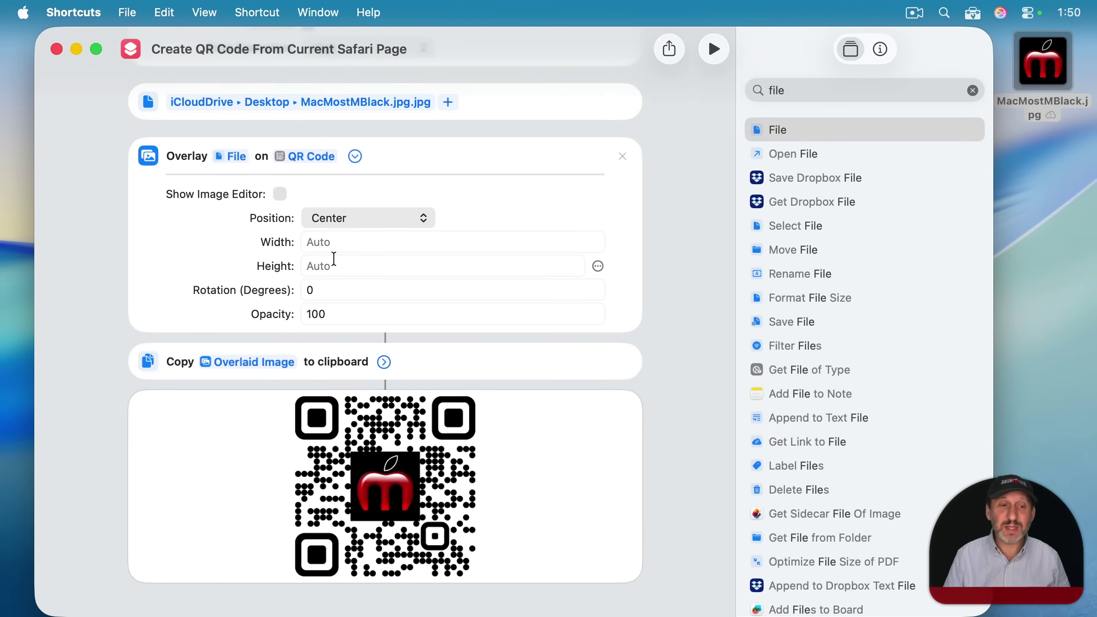
pyautogui.click(329, 249)
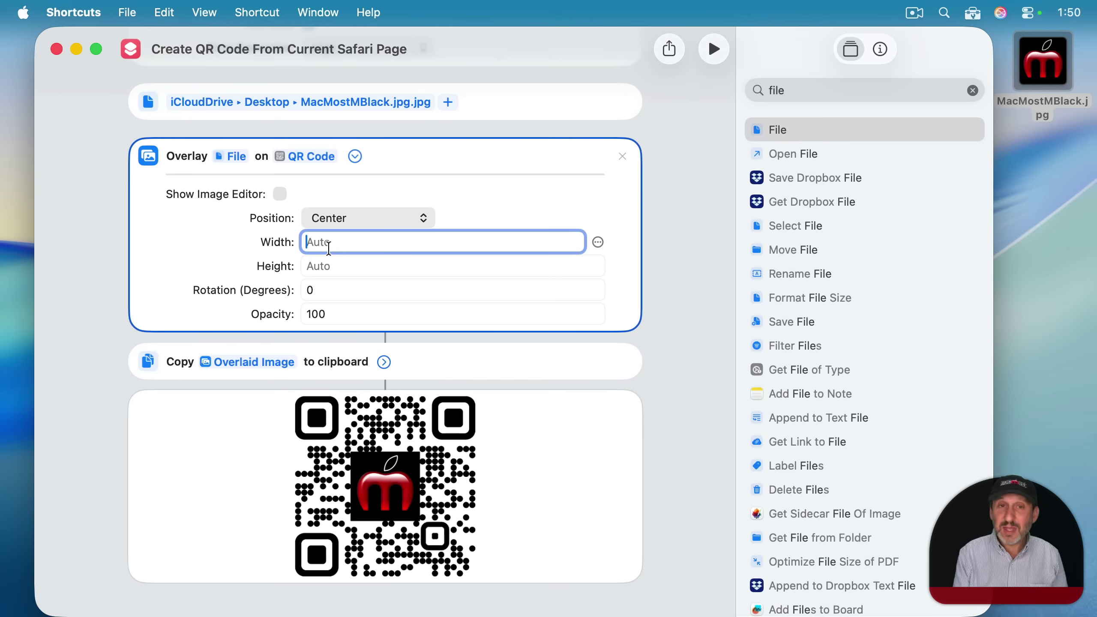
pyautogui.write('320')
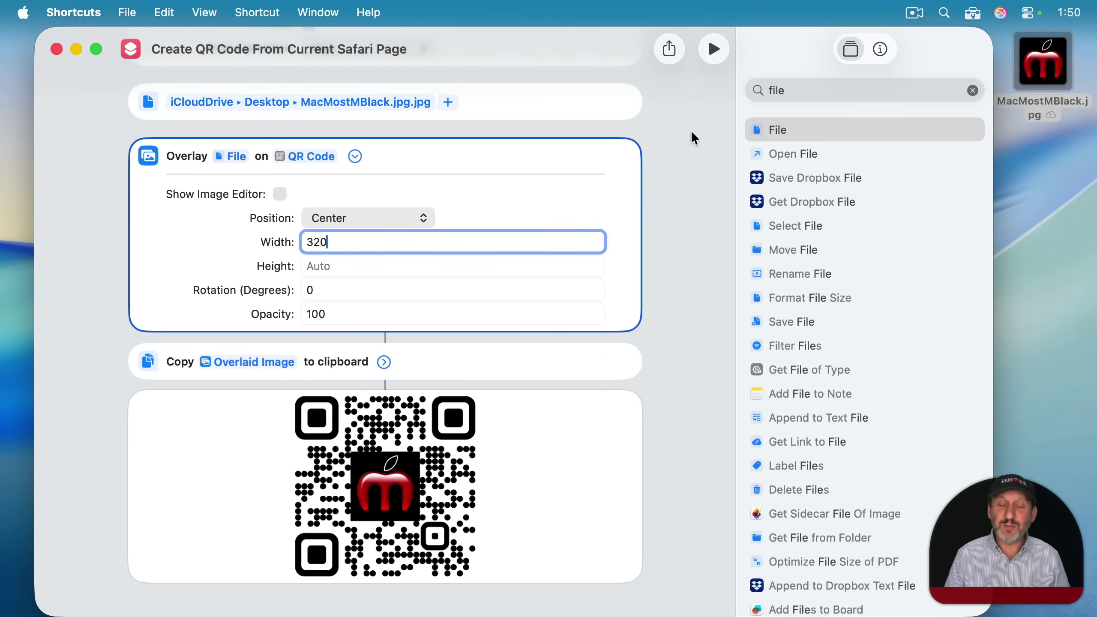
pyautogui.click(714, 50)
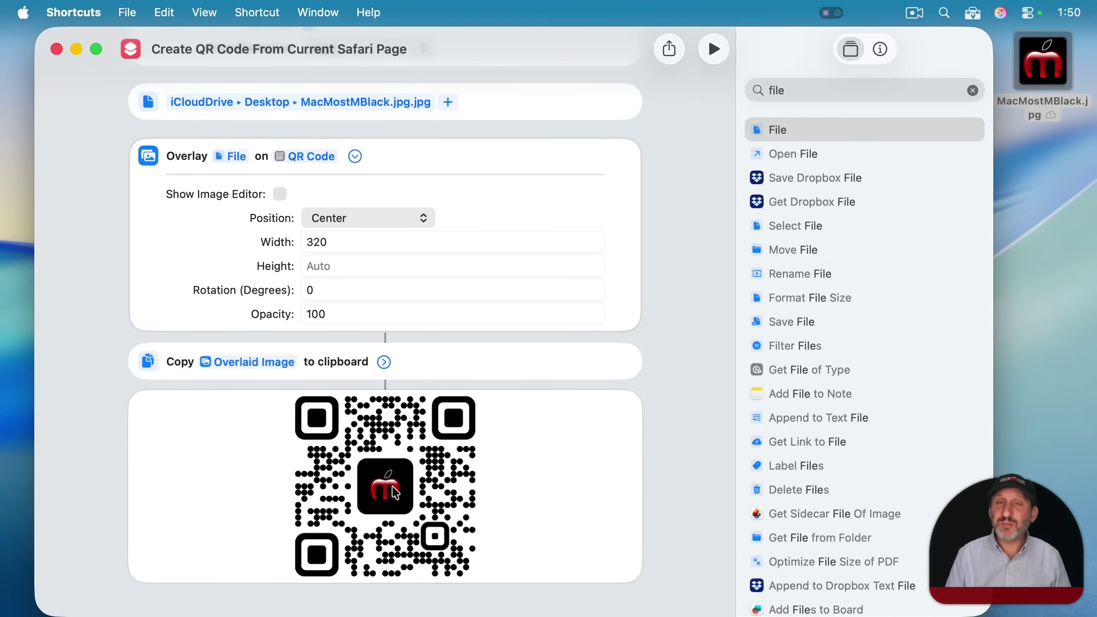
pyautogui.click(322, 244)
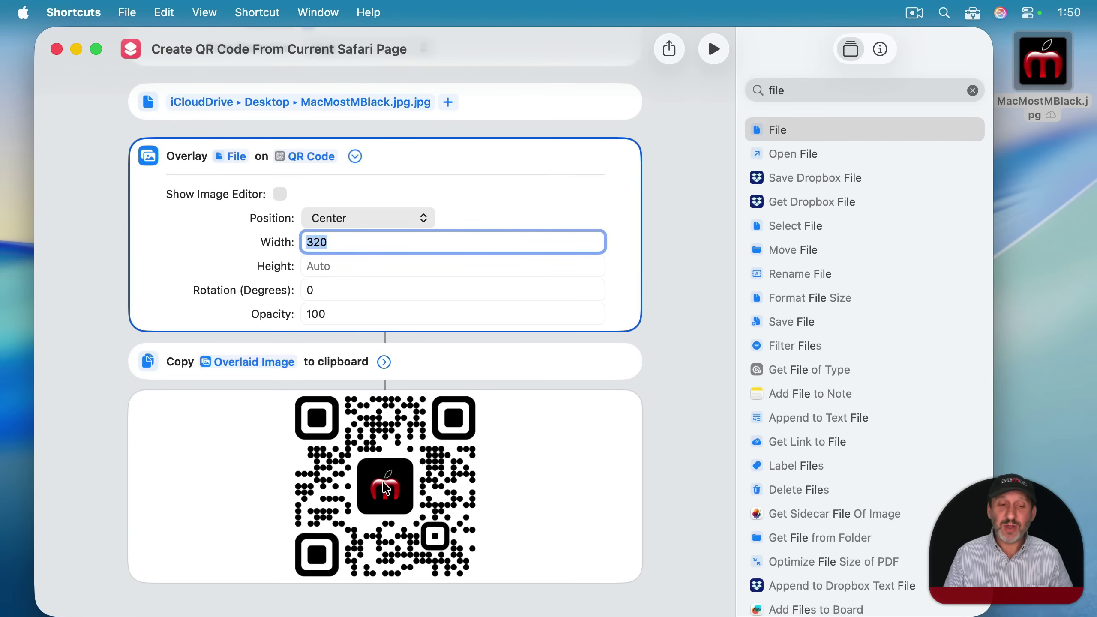
pyautogui.click(605, 373)
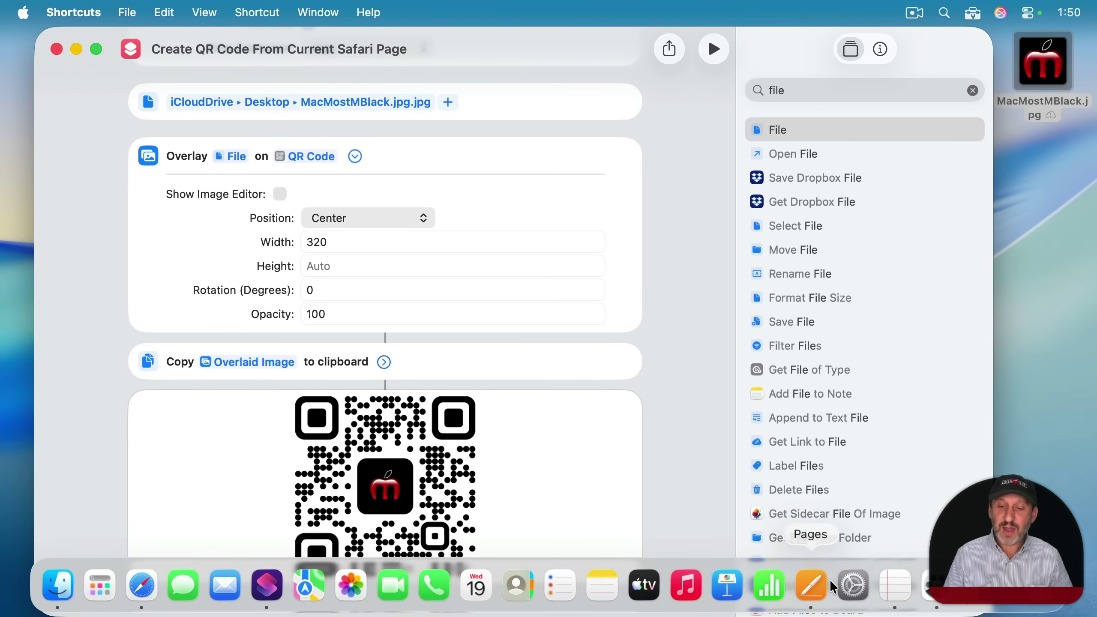
# Replace the old QR code in Pages with the newly pasted one and shrink it to fit
pyautogui.click(818, 586)
pyautogui.press('Delete')
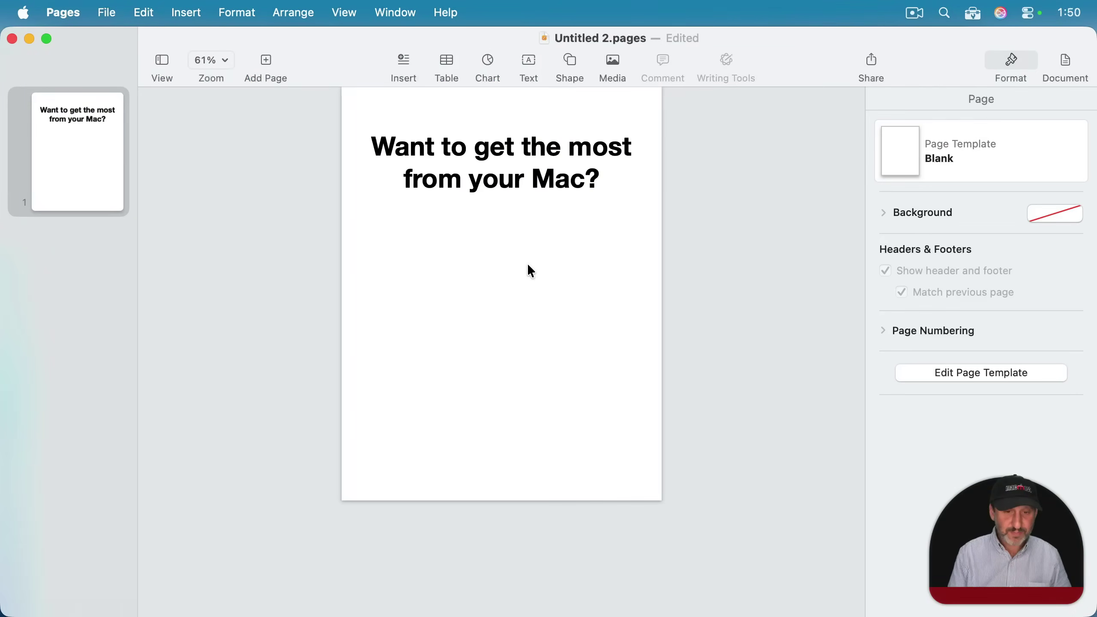
pyautogui.press('super+v')
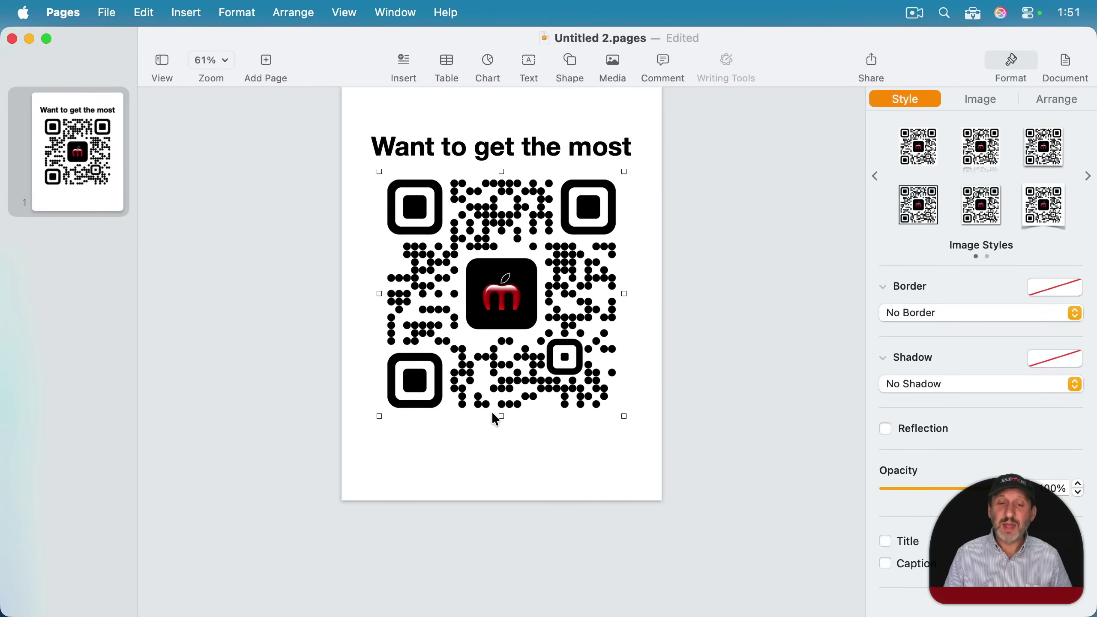
pyautogui.moveTo(500, 416); pyautogui.dragTo(501, 337)
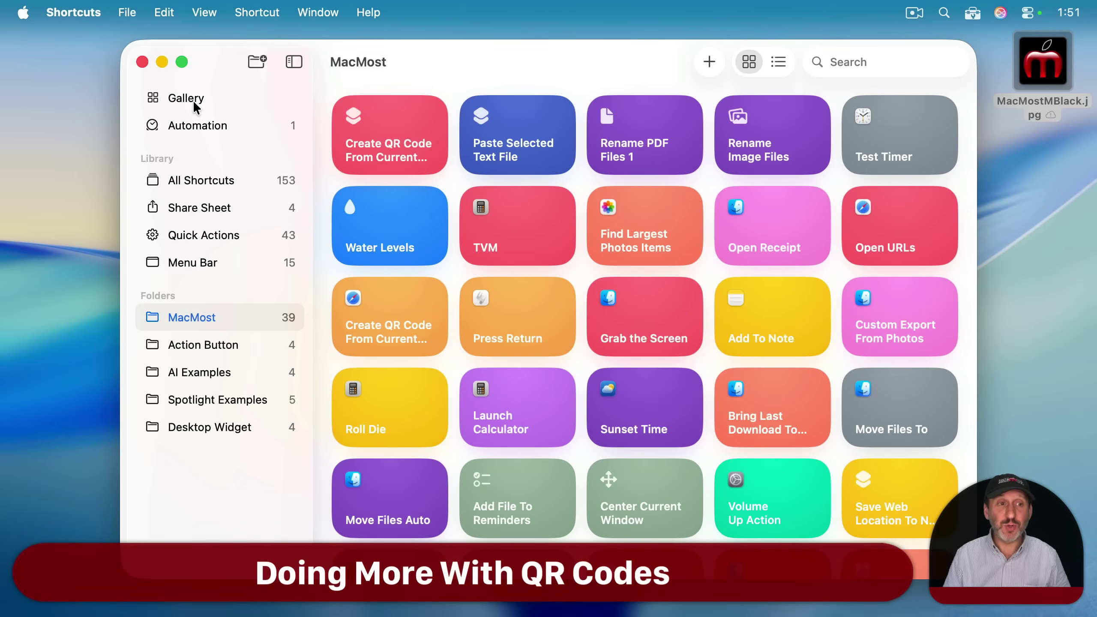
# Search the Shortcuts Gallery for 'qr code'
pyautogui.click(168, 104)
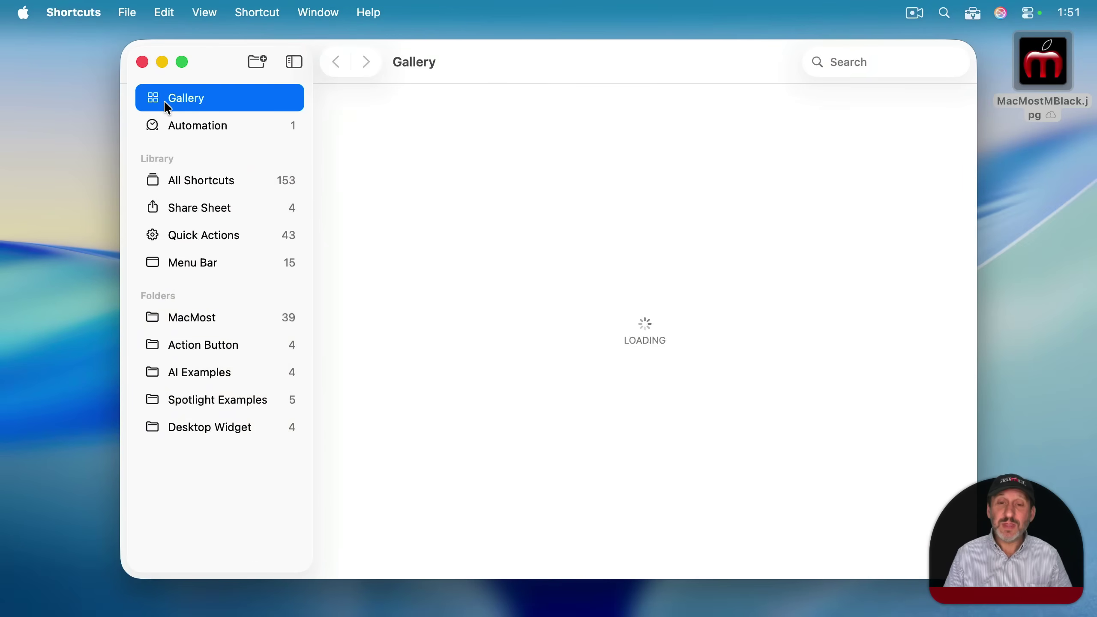
pyautogui.click(857, 63)
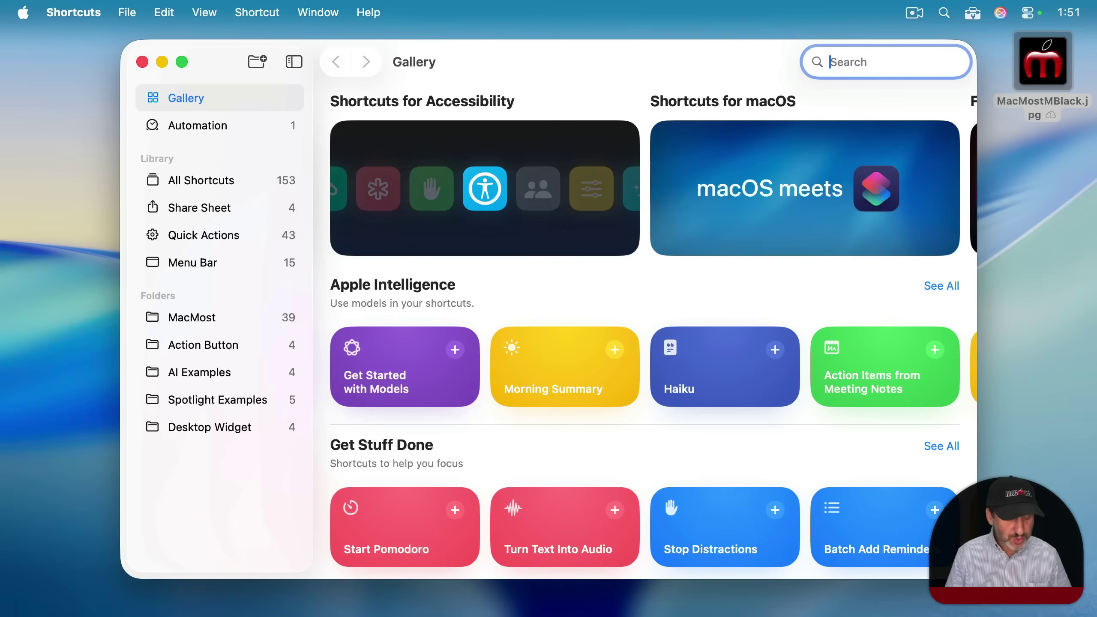
pyautogui.write('qr code')
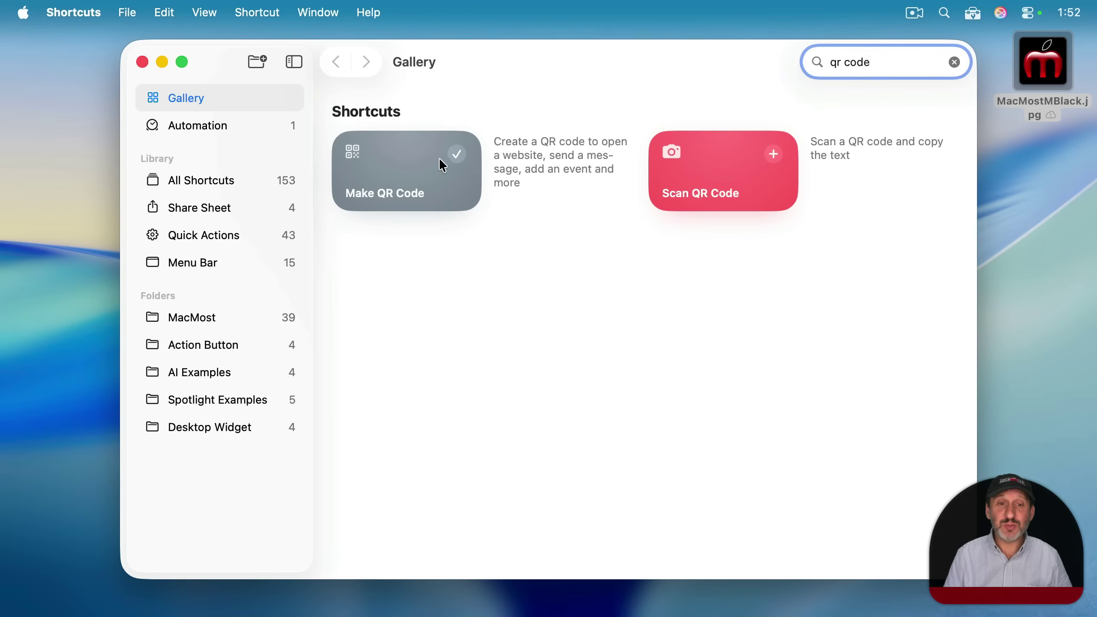
# Open the Make QR Code gallery shortcut and scroll through its list of actions
pyautogui.click(423, 177)
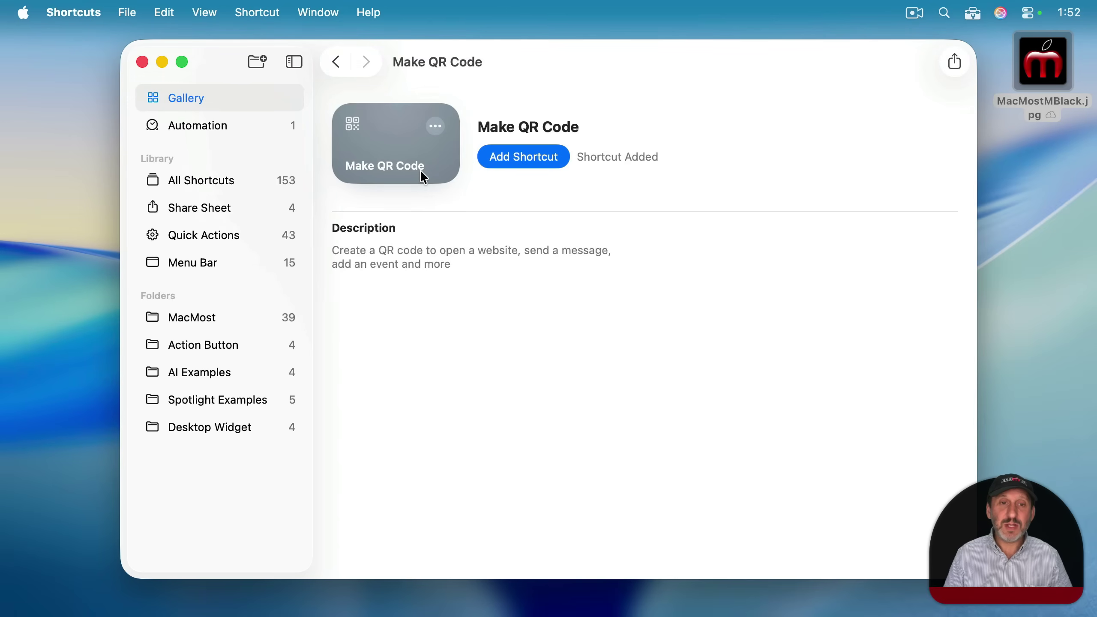
pyautogui.click(434, 125)
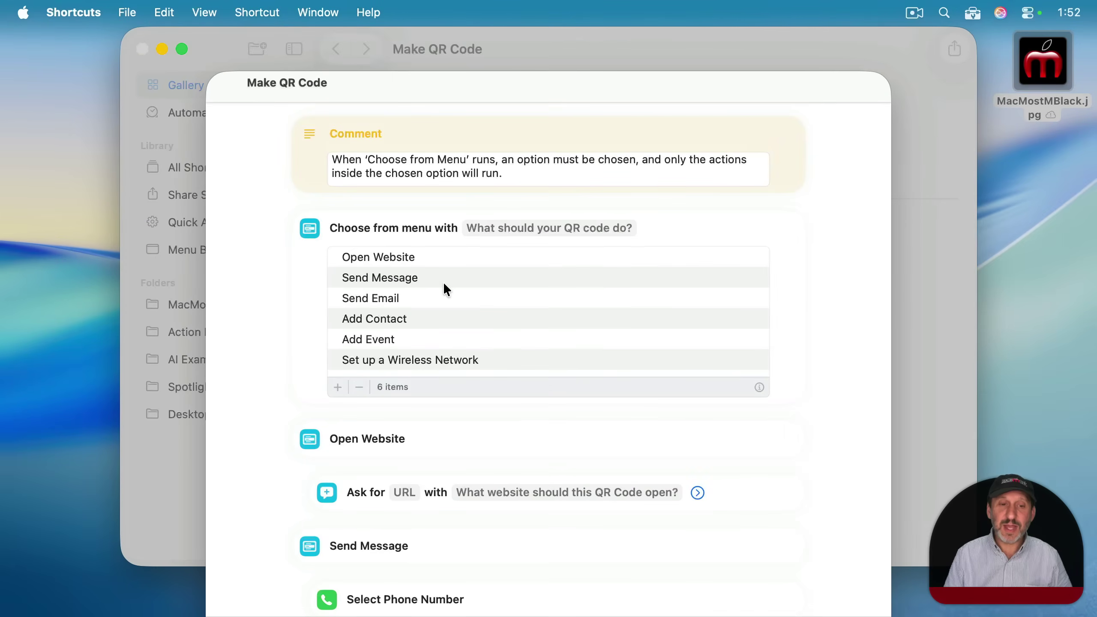
pyautogui.scroll(-7, 445, 286)
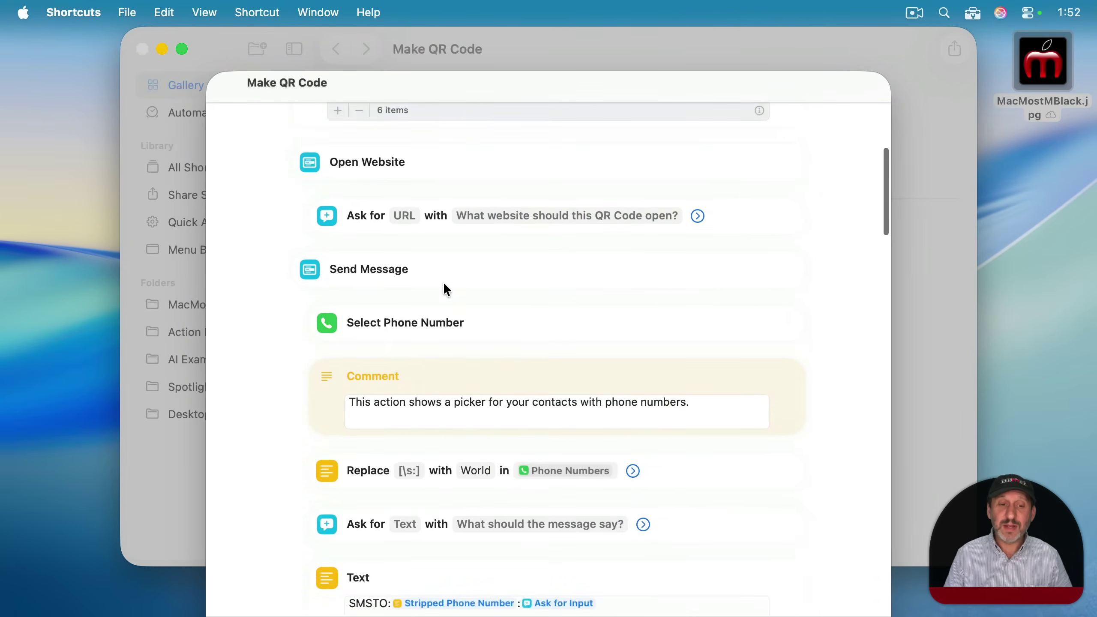
pyautogui.scroll(7, 428, 303)
pyautogui.scroll(-6, 416, 317)
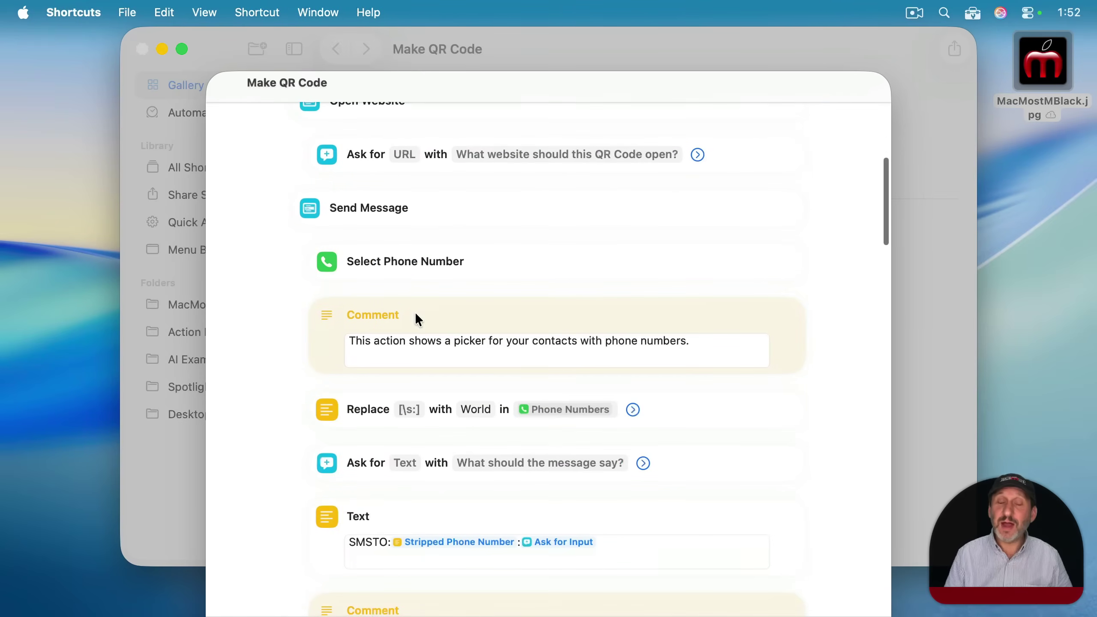
pyautogui.scroll(-4, 417, 319)
pyautogui.scroll(-15, 421, 389)
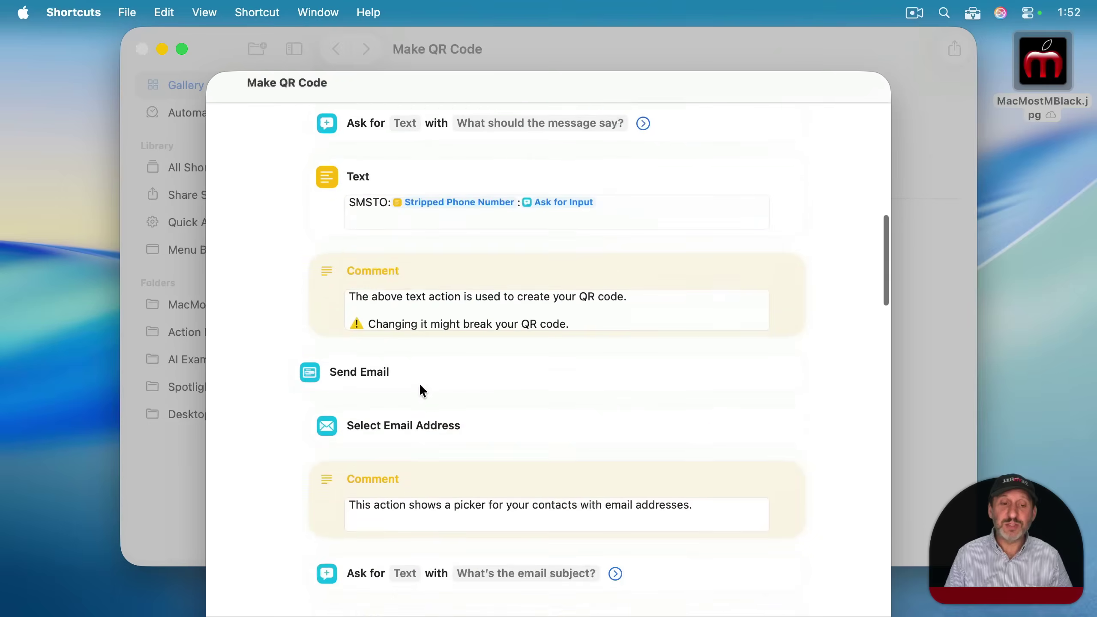
pyautogui.scroll(-15, 420, 387)
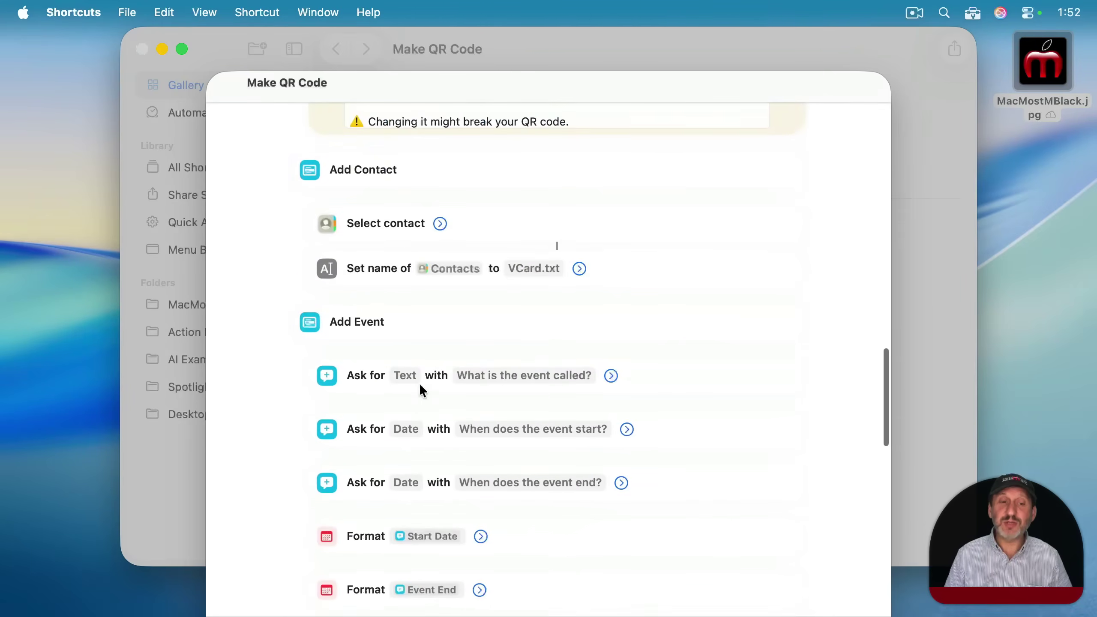
pyautogui.scroll(-4, 398, 222)
pyautogui.scroll(-20, 398, 350)
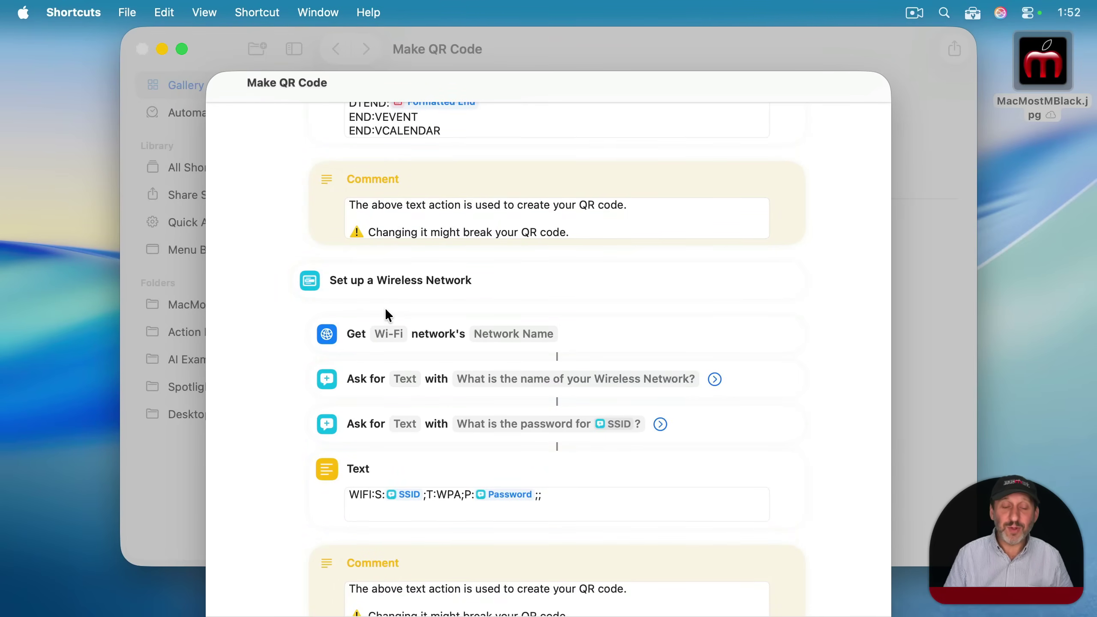
pyautogui.scroll(18, 424, 264)
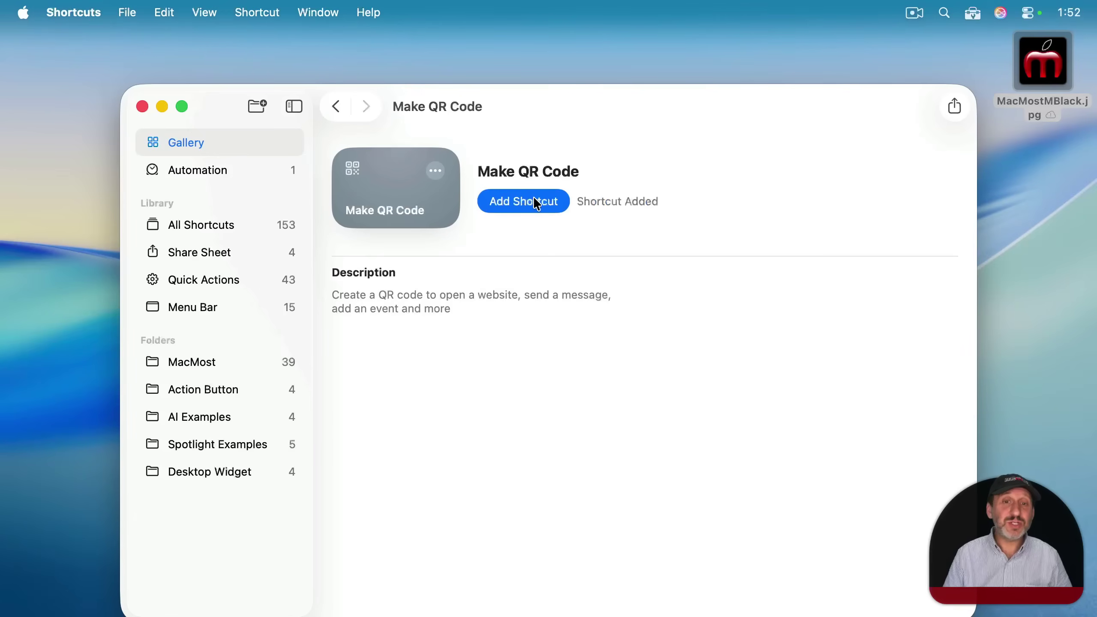
# Add Make QR Code to the library, open it, and keep its error correction at High
pyautogui.click(538, 204)
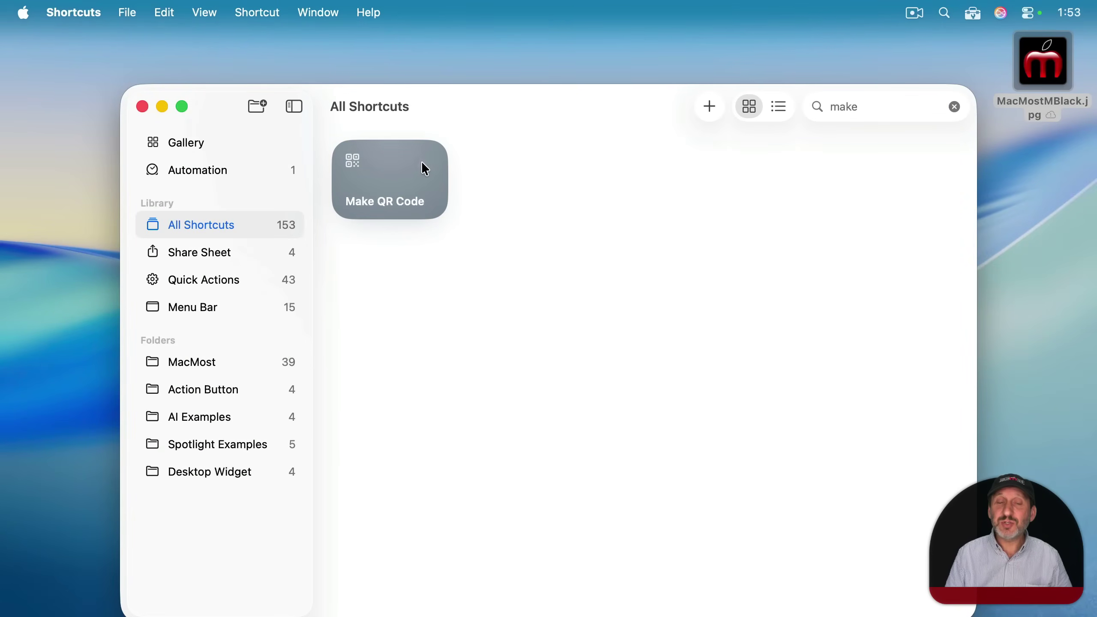
pyautogui.click(397, 173)
pyautogui.doubleClick(396, 173)
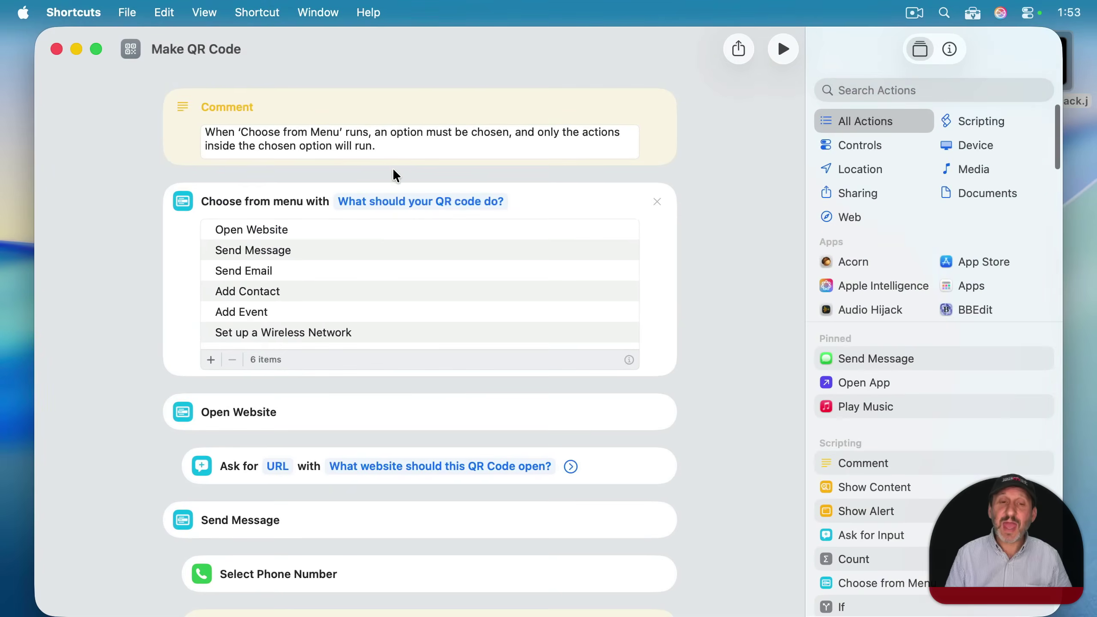
pyautogui.scroll(-15, 466, 403)
pyautogui.scroll(-12, 466, 398)
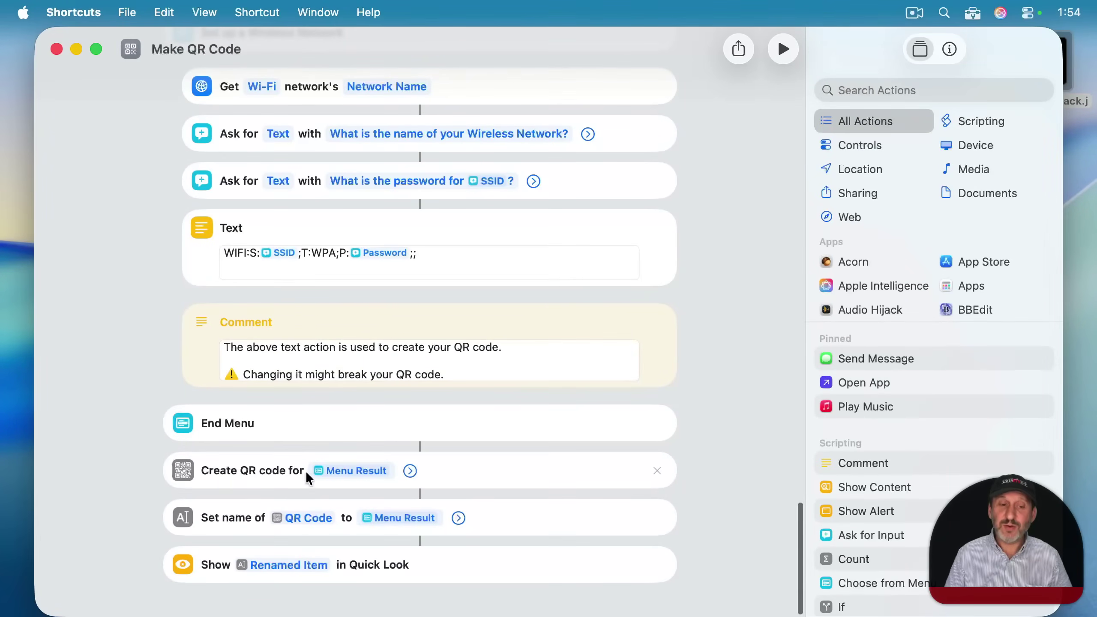
pyautogui.click(408, 471)
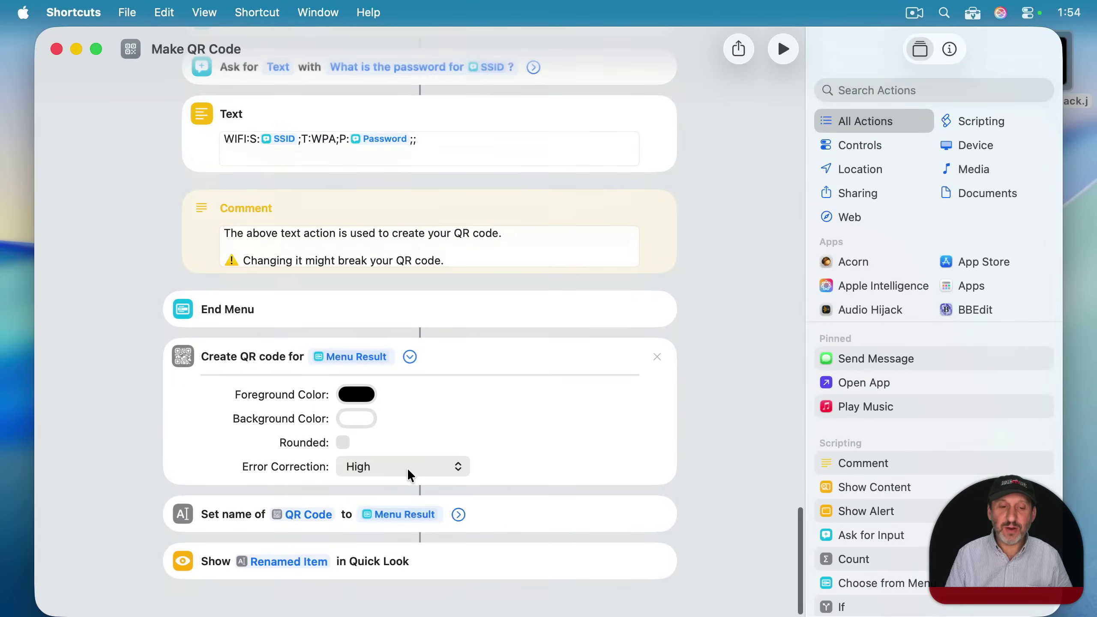
pyautogui.click(379, 474)
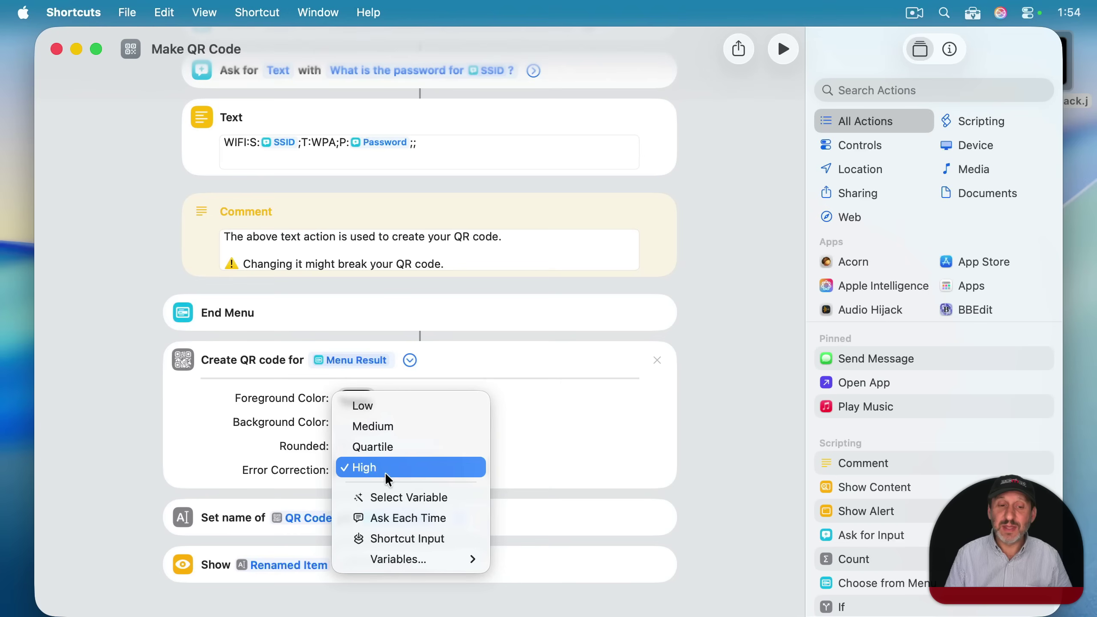
pyautogui.click(534, 388)
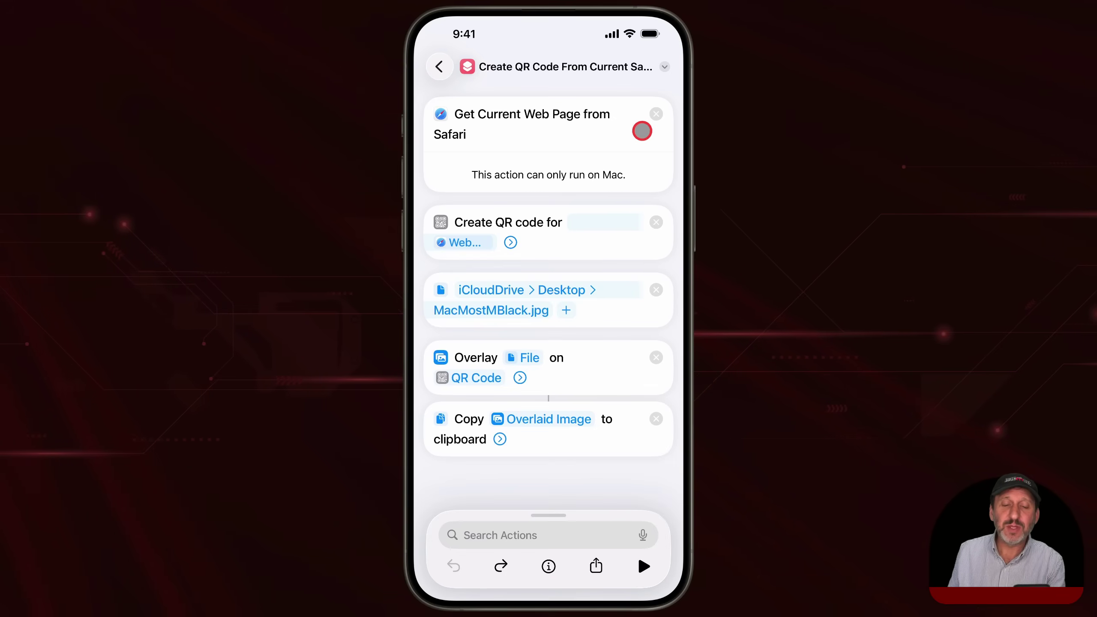
# Swap Get Current Web Page for an Ask for Input step at the top feeding Create QR Code
pyautogui.click(657, 113)
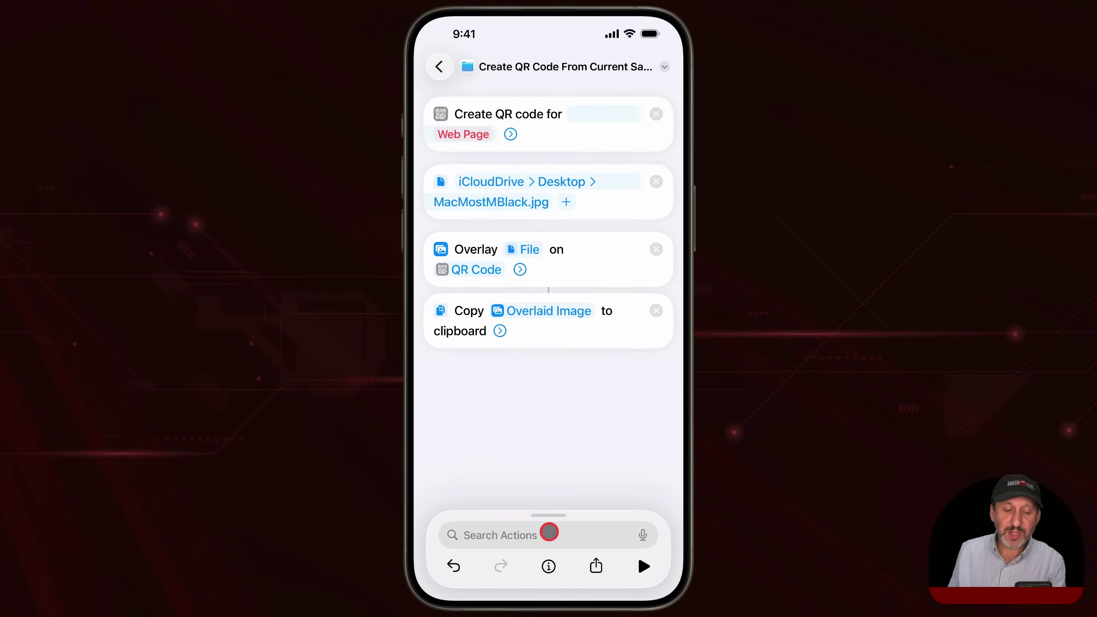
pyautogui.click(550, 529)
pyautogui.write('Inp')
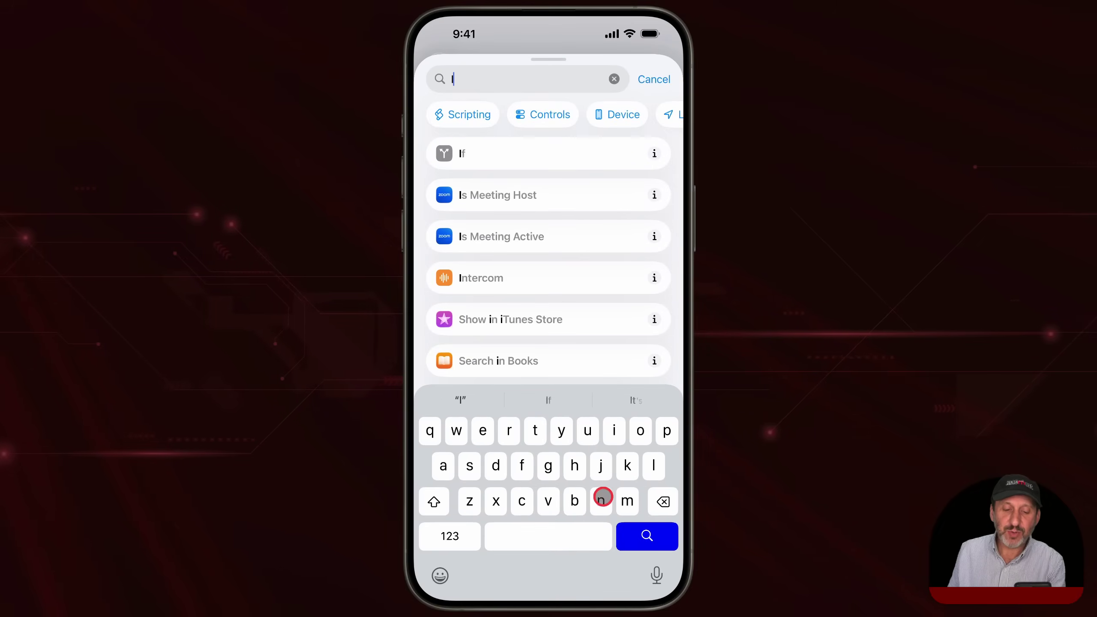
pyautogui.click(516, 153)
pyautogui.moveTo(484, 375); pyautogui.dragTo(524, 113)
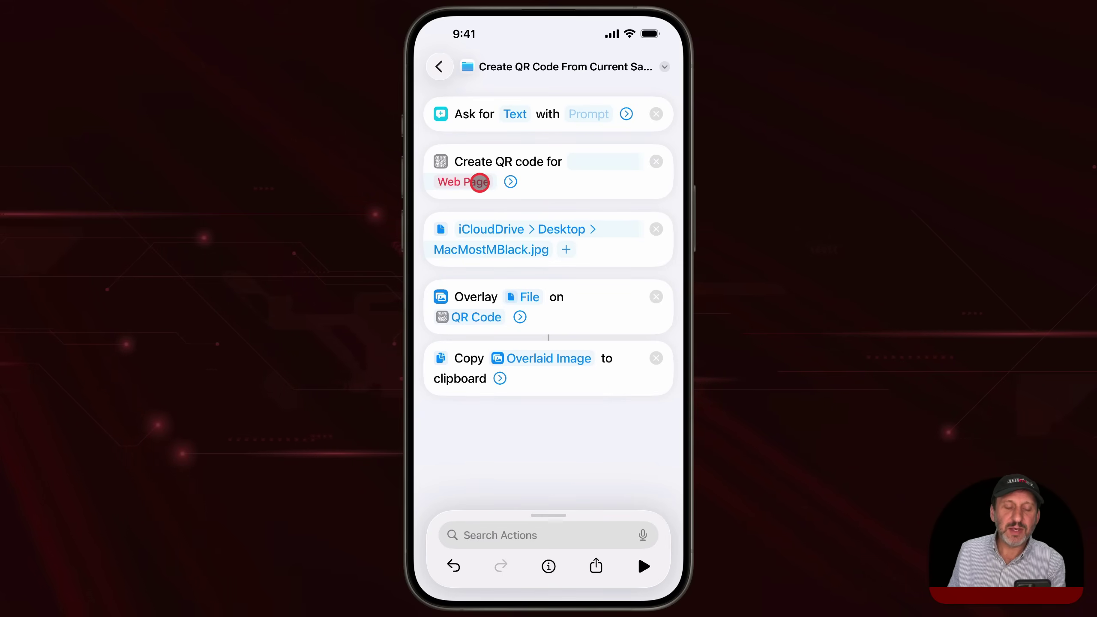
pyautogui.click(480, 182)
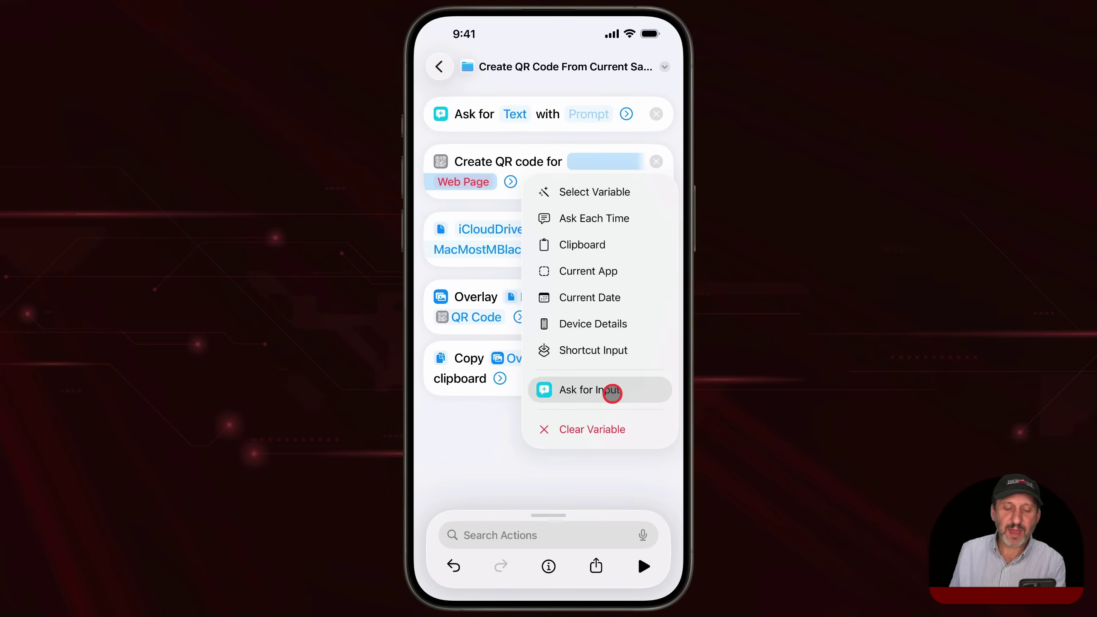
pyautogui.click(612, 392)
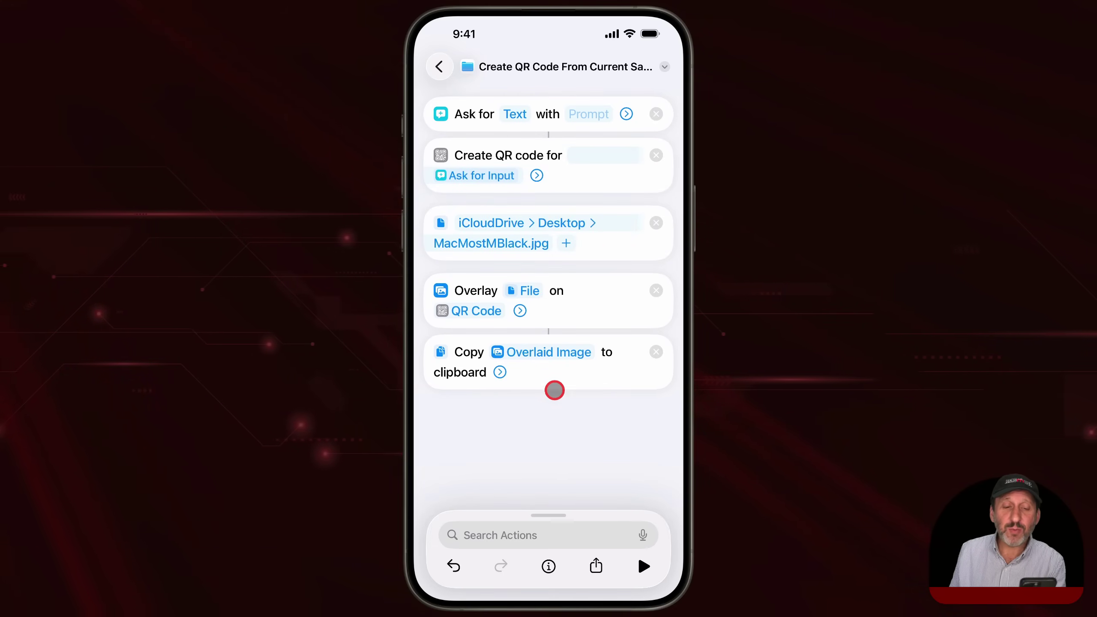
# Delete the Ask for Text step and enable Show in Share Sheet in the shortcut's details
pyautogui.click(658, 111)
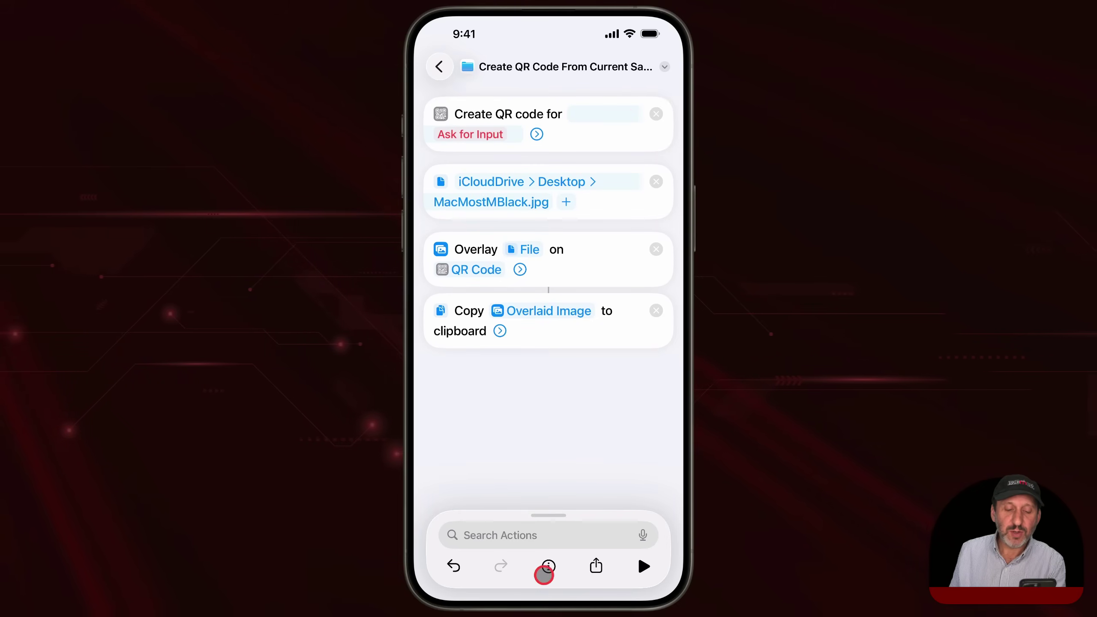
pyautogui.click(548, 566)
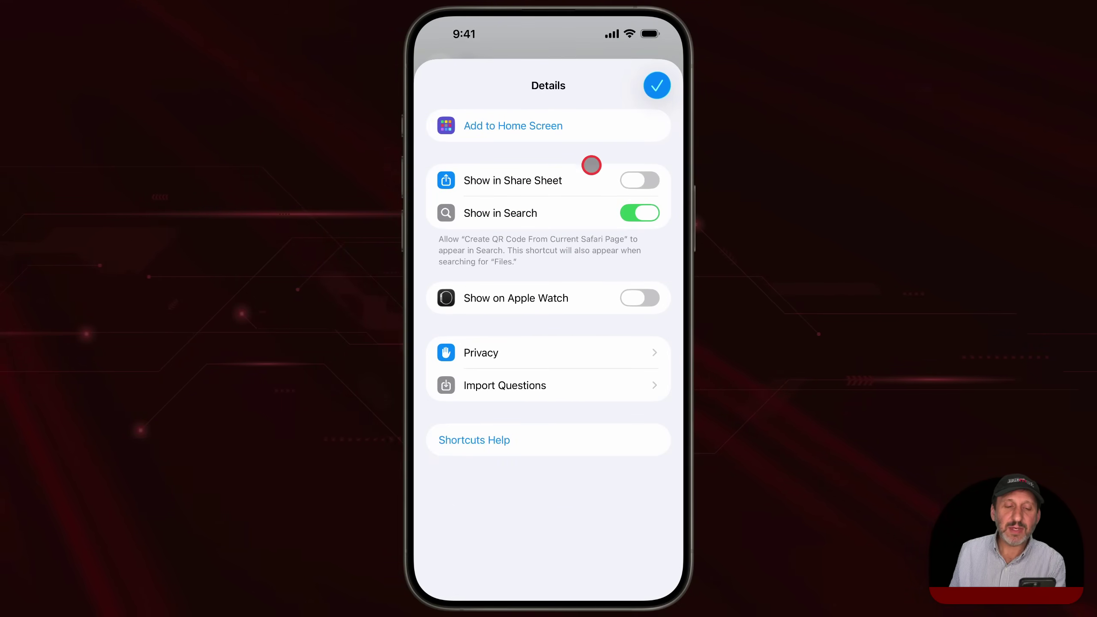
pyautogui.click(638, 179)
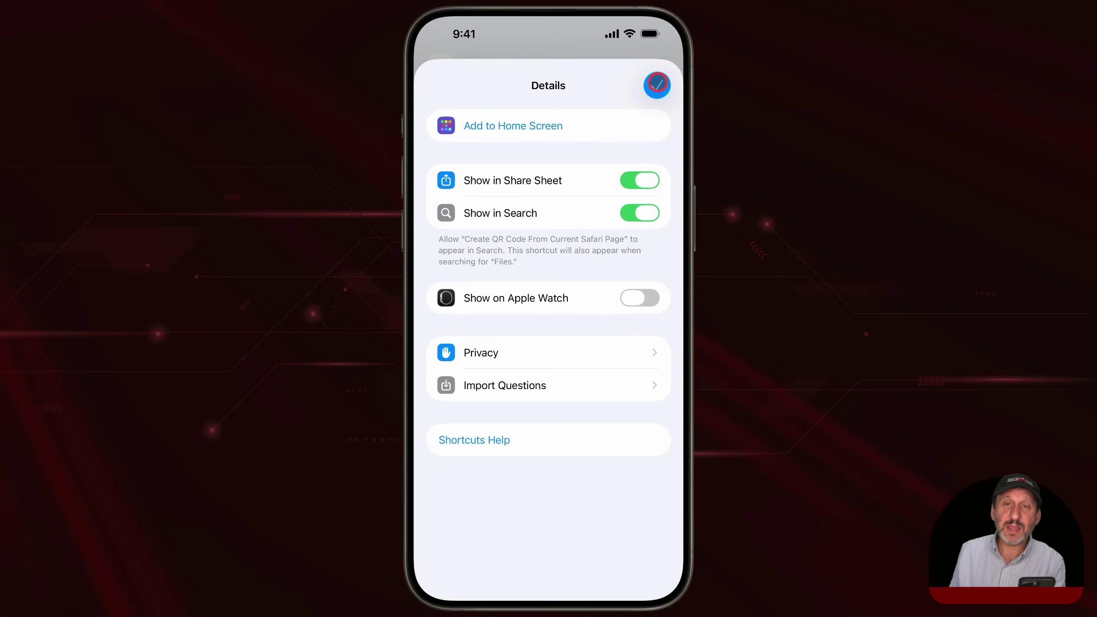
pyautogui.click(657, 85)
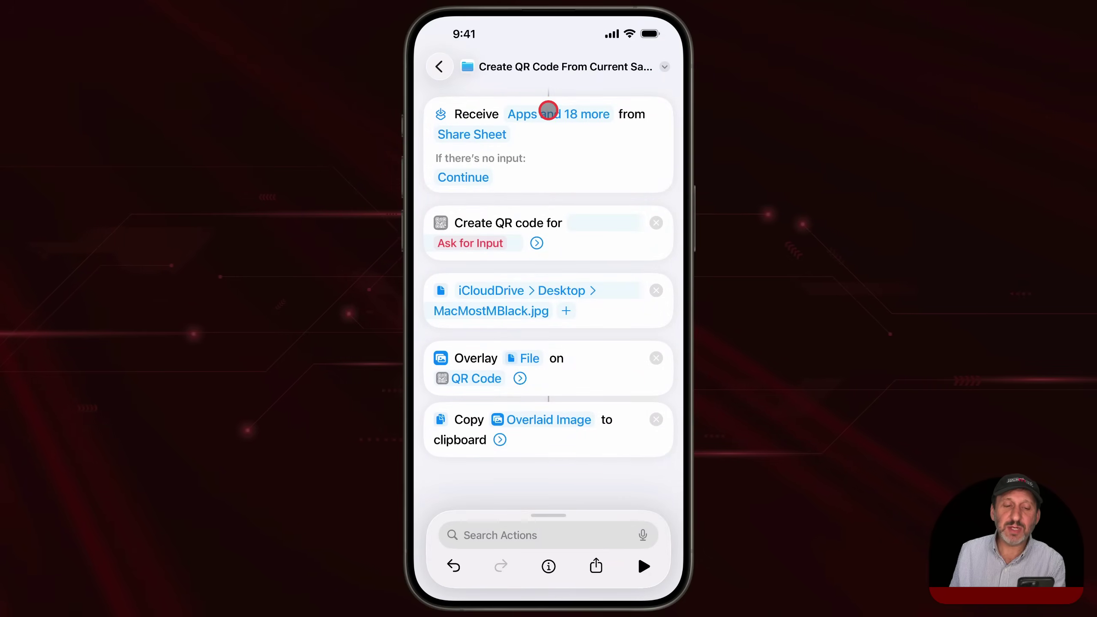
# Limit the share sheet input types to URLs only
pyautogui.click(548, 114)
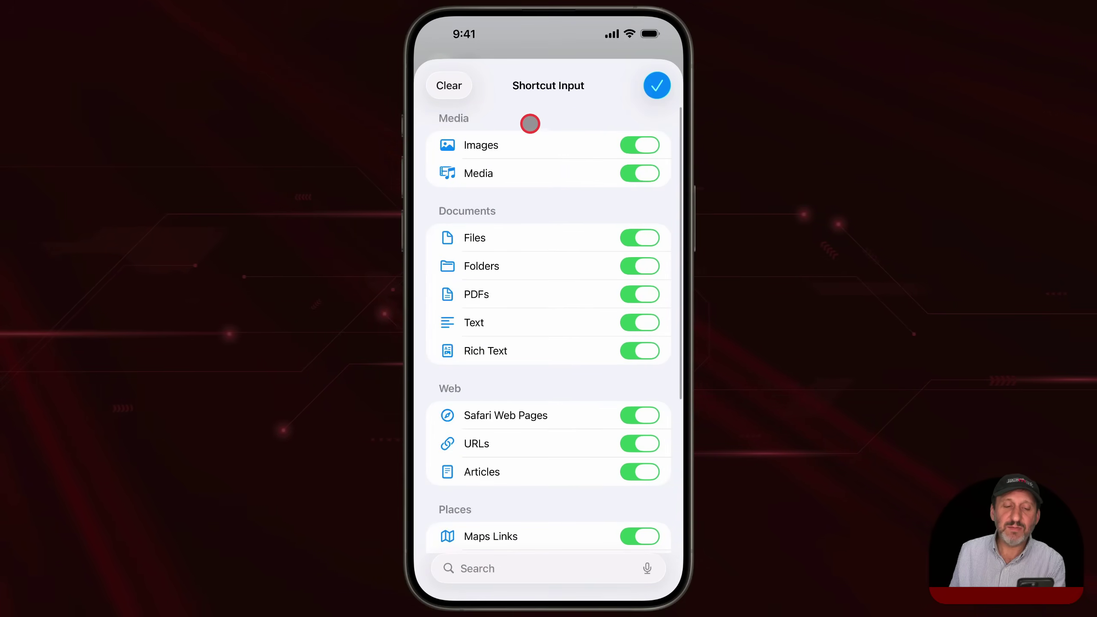
pyautogui.click(449, 85)
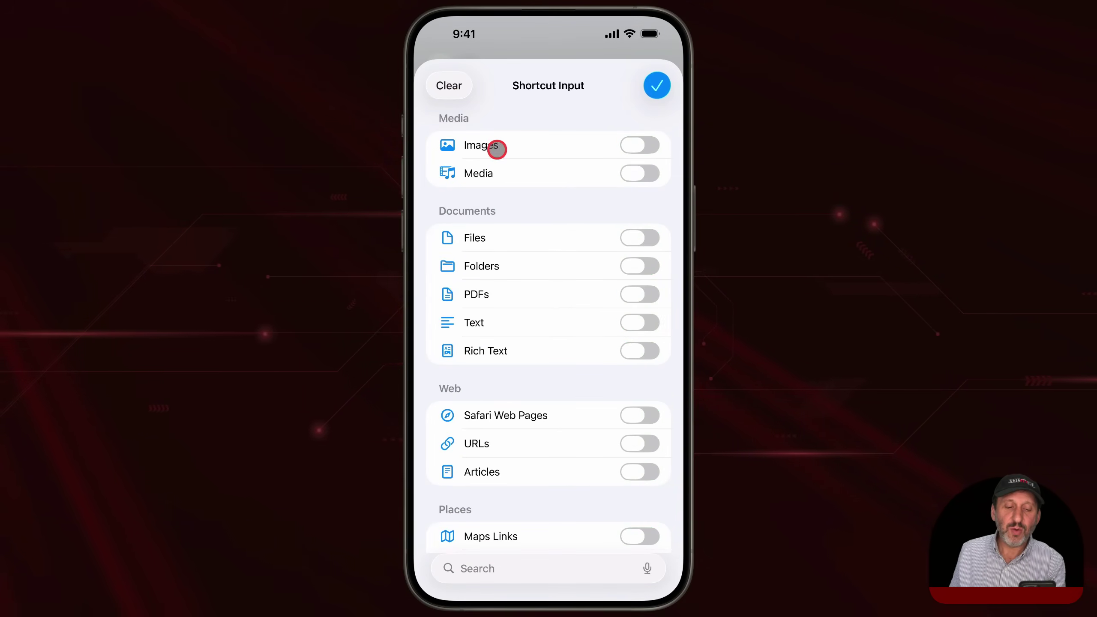
pyautogui.click(635, 444)
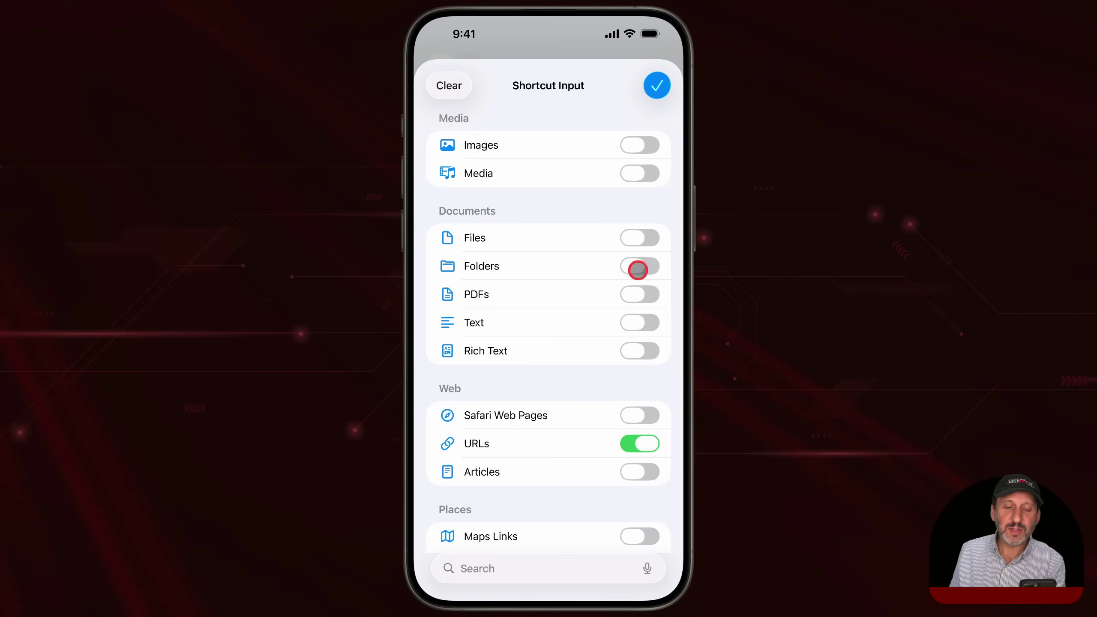
pyautogui.click(657, 85)
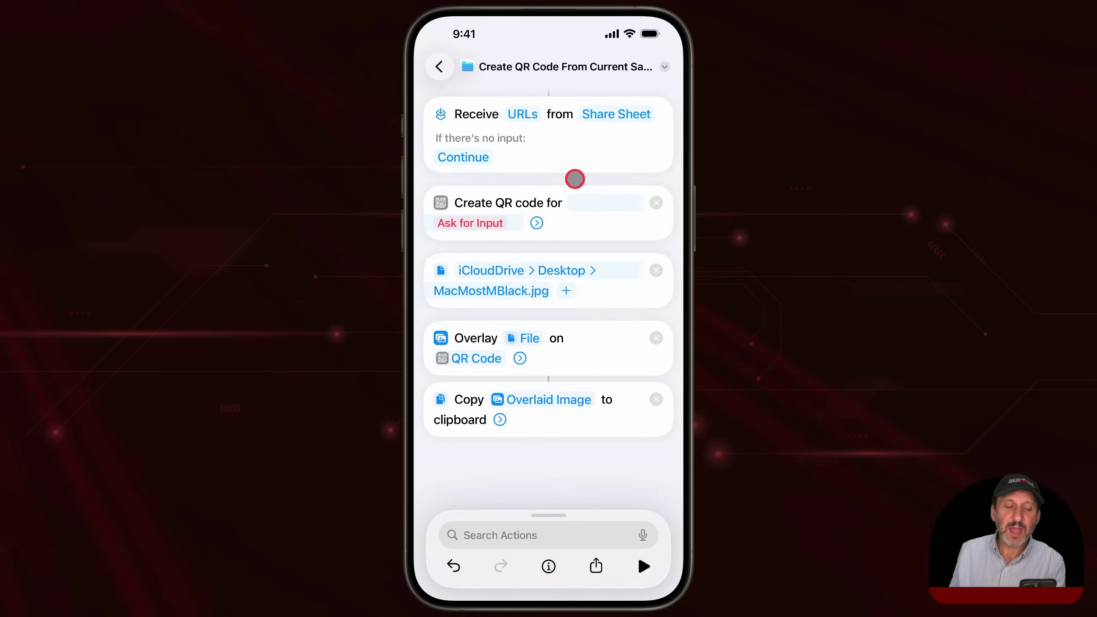
pyautogui.click(487, 223)
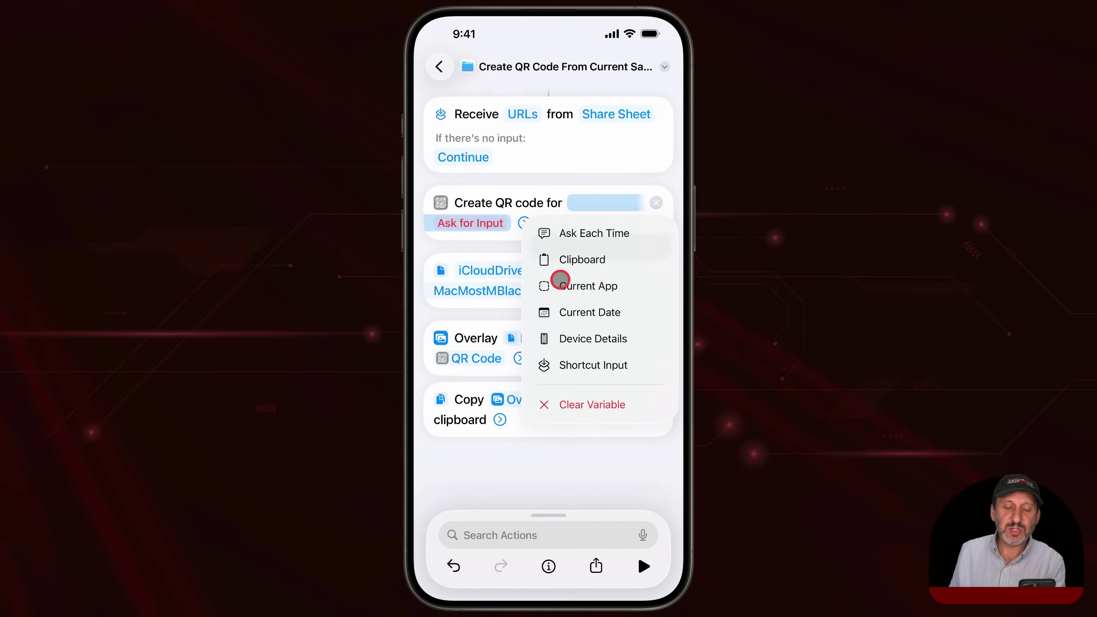
# Feed the QR code from Shortcut Input, then run the shortcut from Safari's share sheet on macmost.com
pyautogui.click(624, 368)
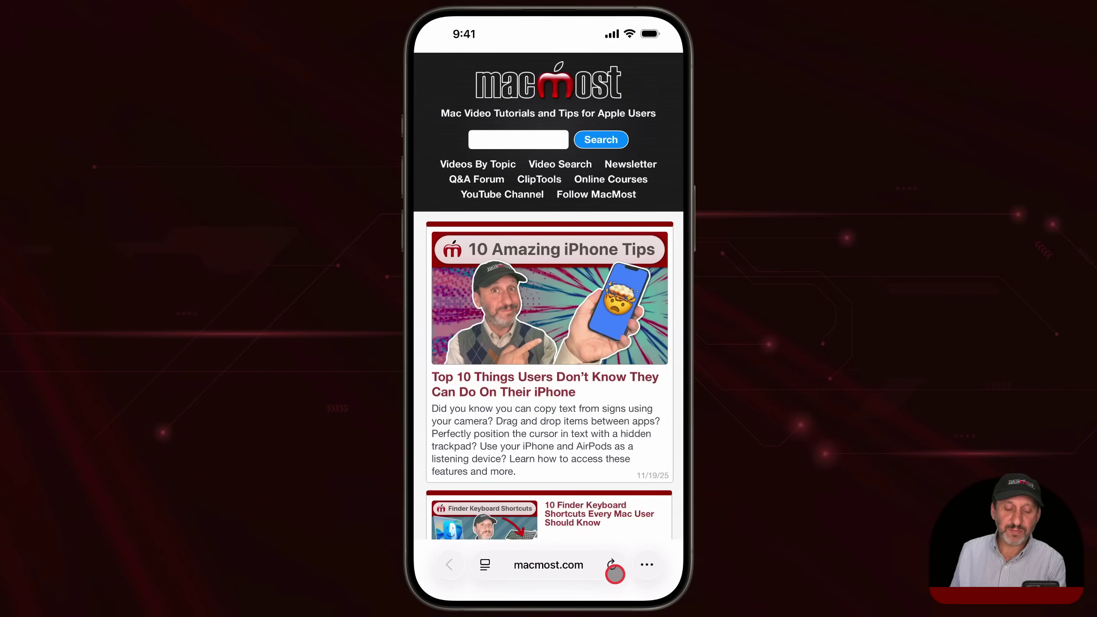
pyautogui.click(646, 565)
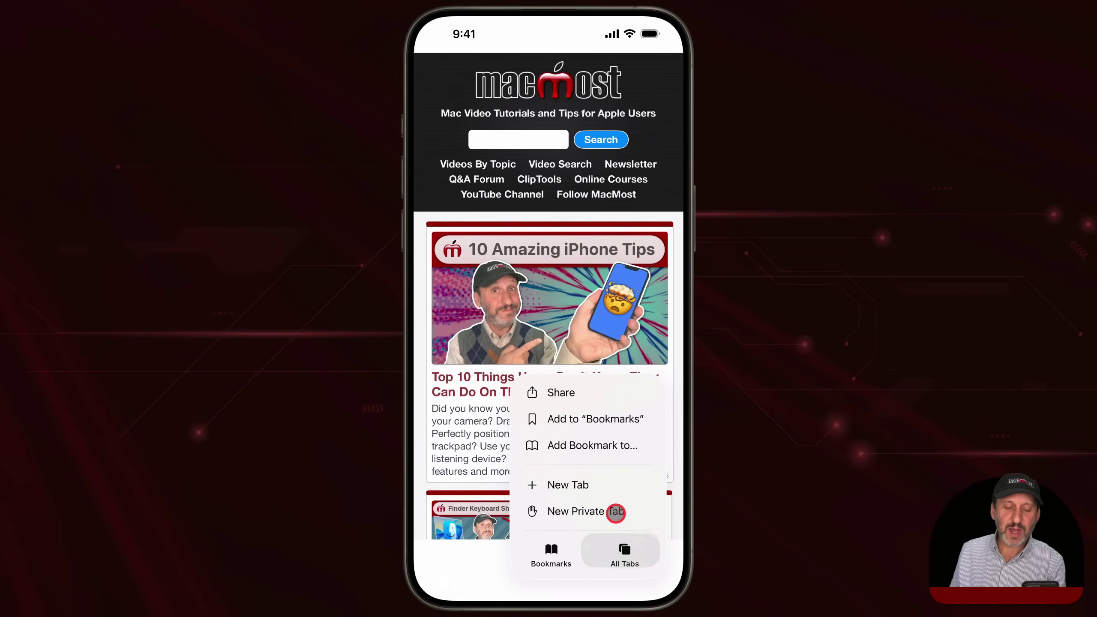
pyautogui.moveTo(610, 504); pyautogui.dragTo(560, 393)
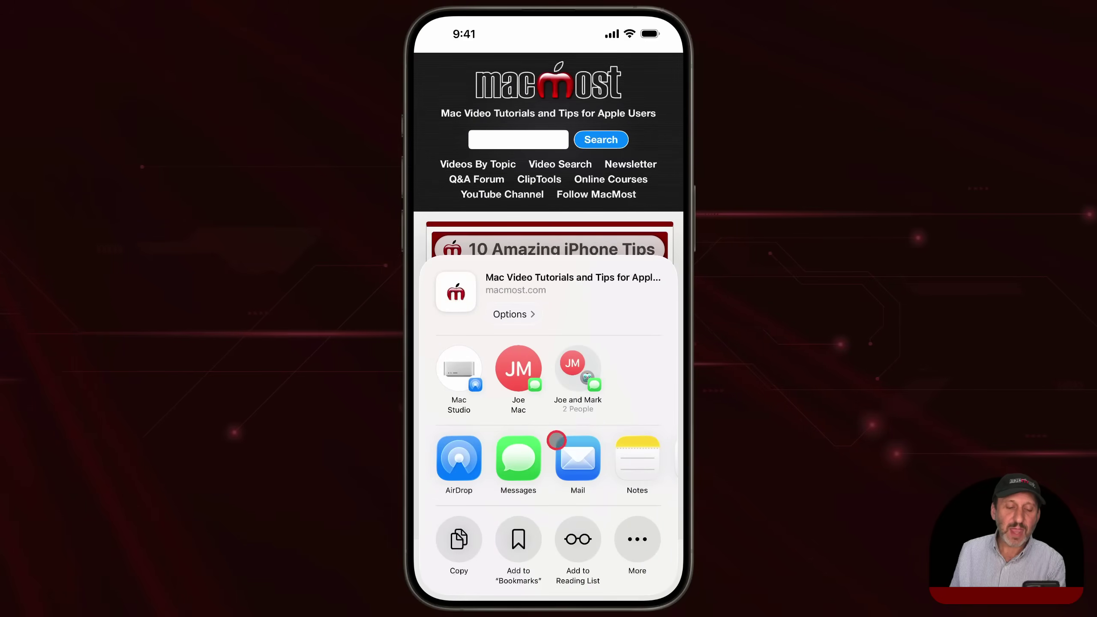
pyautogui.moveTo(549, 480); pyautogui.dragTo(536, 186)
pyautogui.click(544, 478)
pyautogui.moveTo(544, 476); pyautogui.dragTo(530, 164)
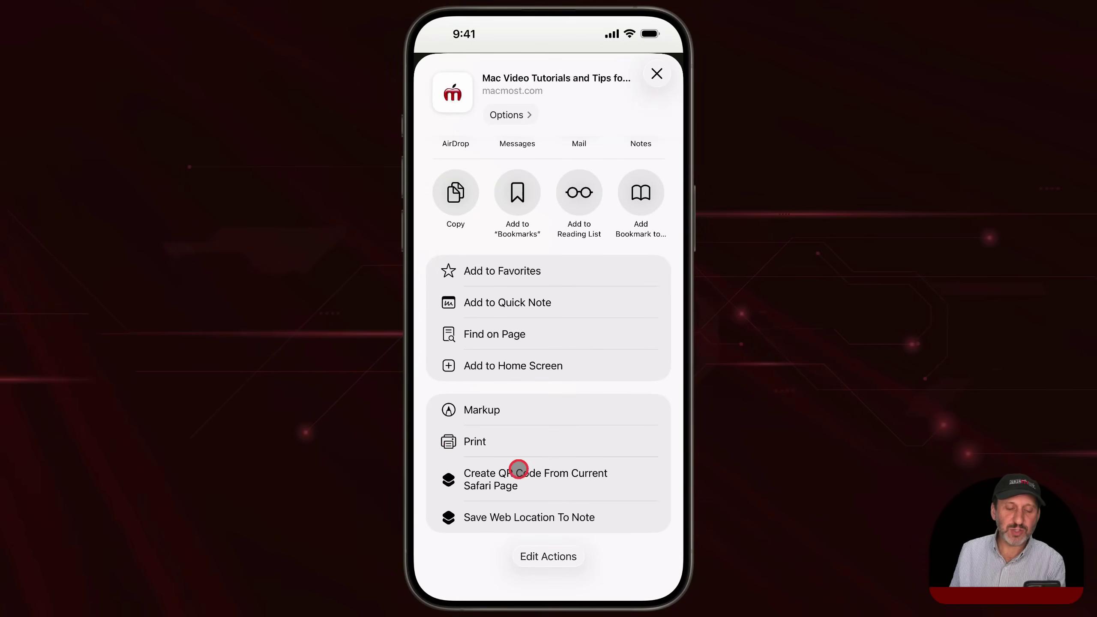
pyautogui.click(548, 480)
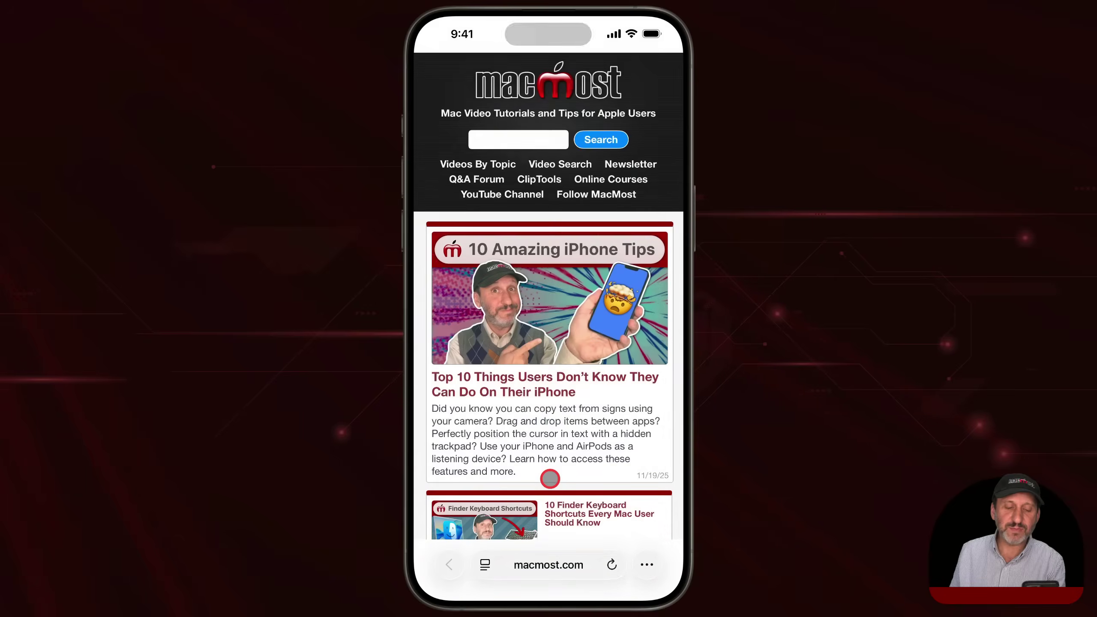
pyautogui.click(604, 147)
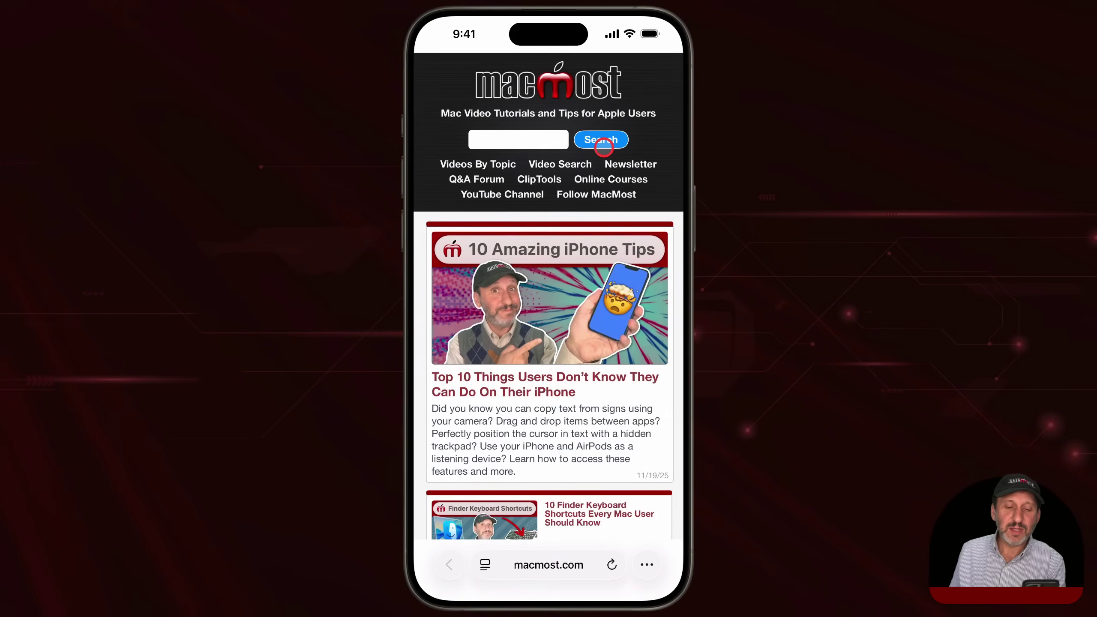
# Paste the macmost.com QR code with the MacMost logo into a blank note in Notes
pyautogui.moveTo(594, 590); pyautogui.dragTo(589, 482)
pyautogui.click(478, 135)
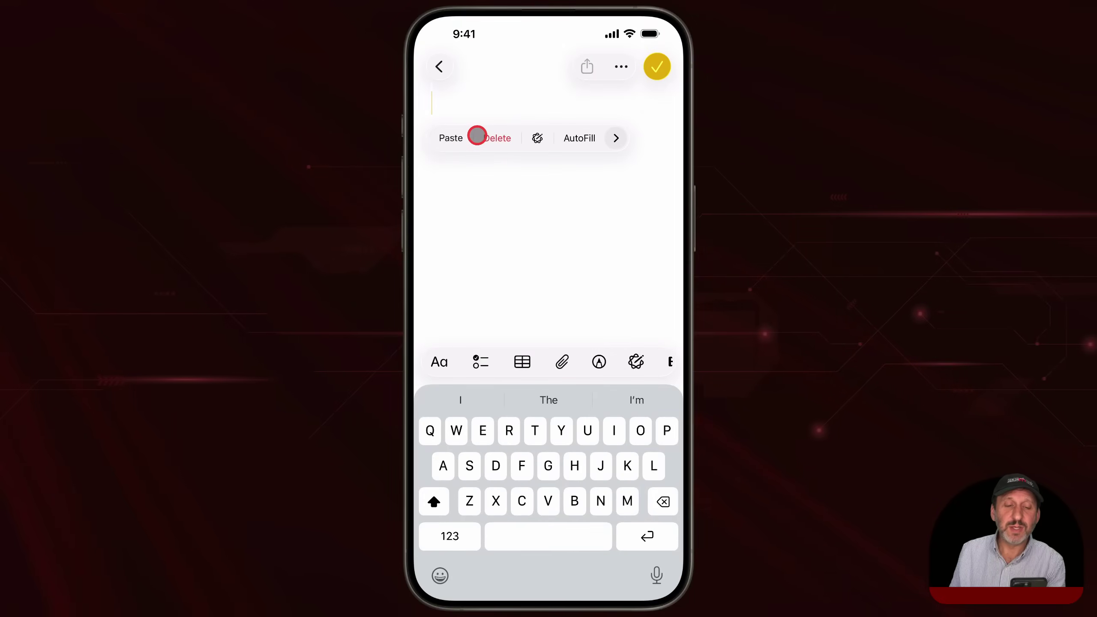
pyautogui.click(445, 140)
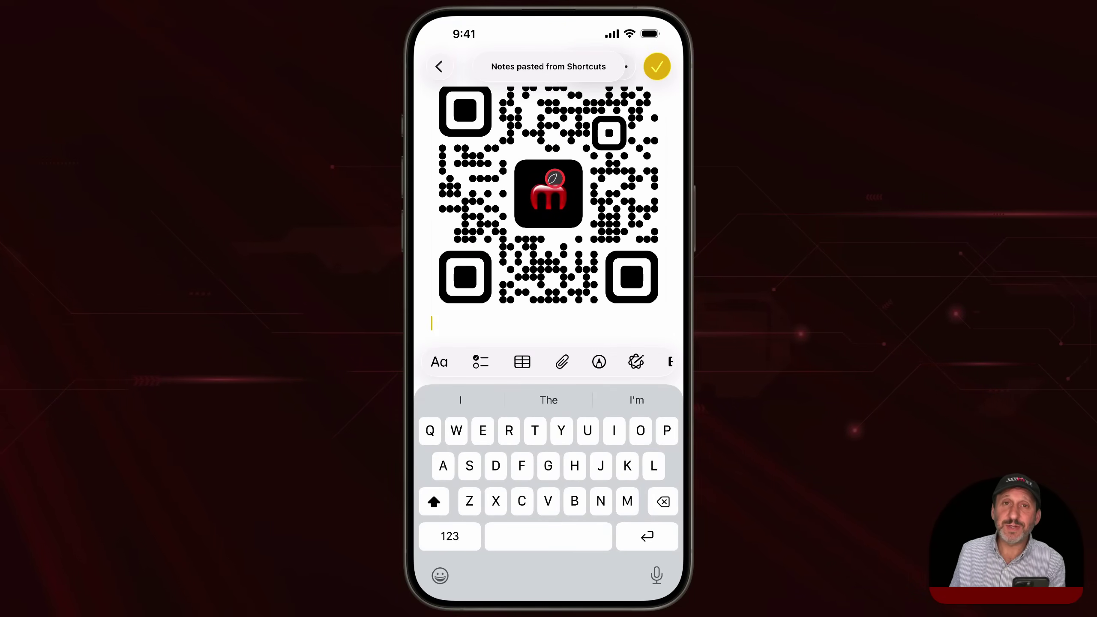